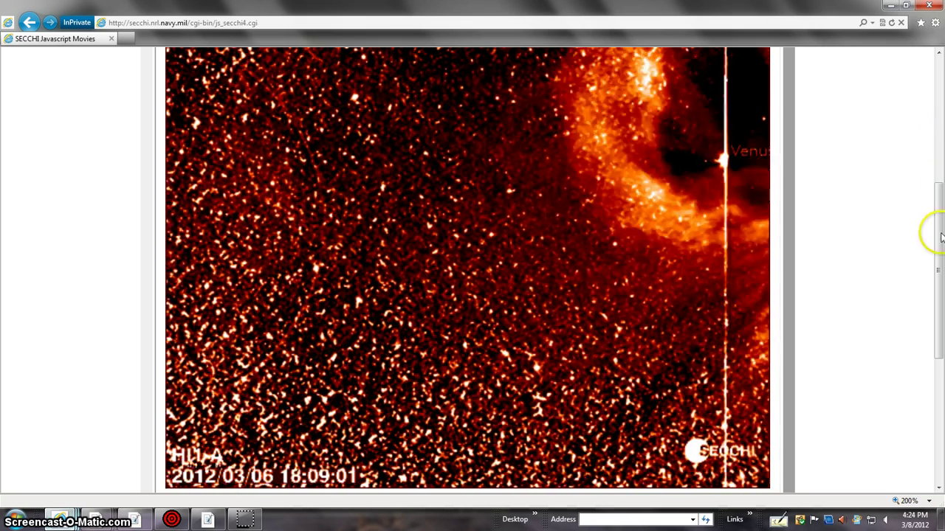
{"action": "left_click_drag", "start_coordinate": [937, 234], "coordinate": [939, 230]}
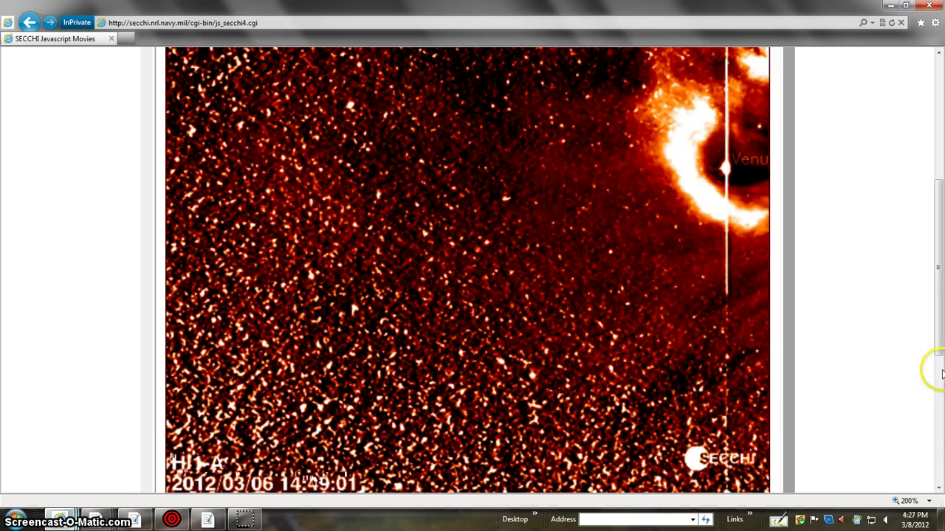
{"action": "left_click_drag", "start_coordinate": [941, 373], "coordinate": [941, 288]}
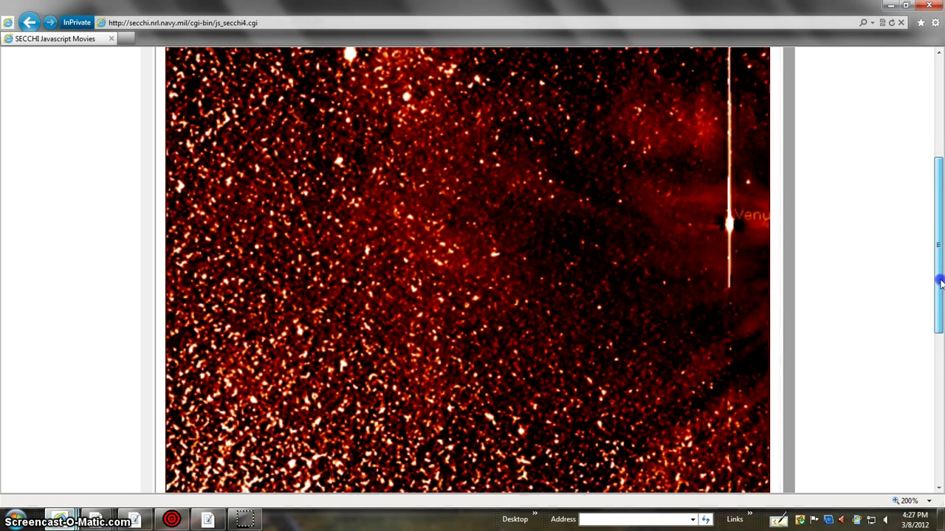
{"action": "left_click_drag", "start_coordinate": [941, 288], "coordinate": [941, 273]}
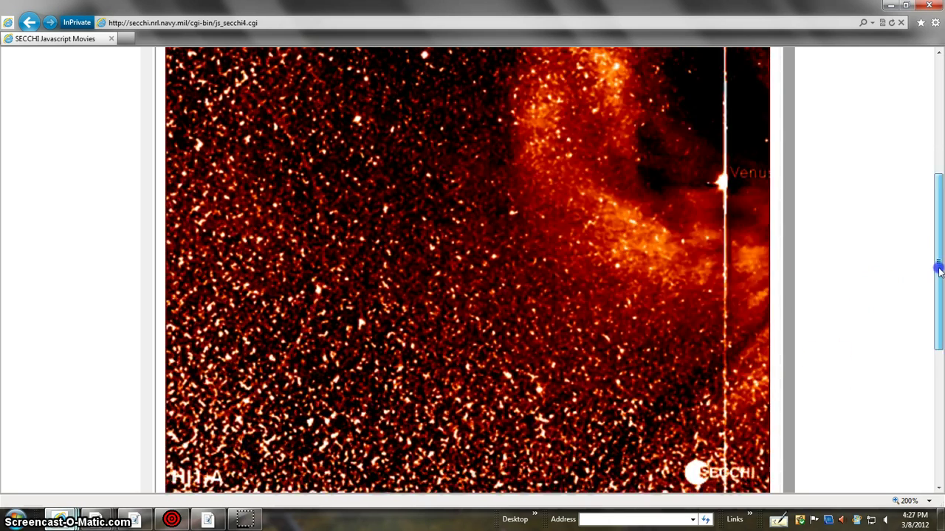
{"action": "mouse_move", "coordinate": [939, 251]}
{"action": "left_mouse_down"}
{"action": "mouse_move", "coordinate": [939, 269]}
{"action": "mouse_move", "coordinate": [939, 137]}
{"action": "left_mouse_up"}
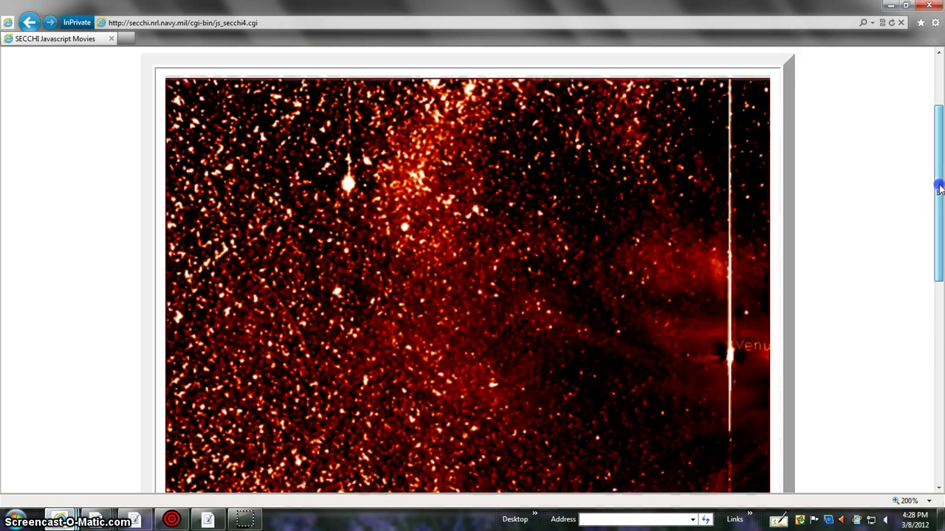
{"action": "left_click_drag", "start_coordinate": [938, 166], "coordinate": [939, 199]}
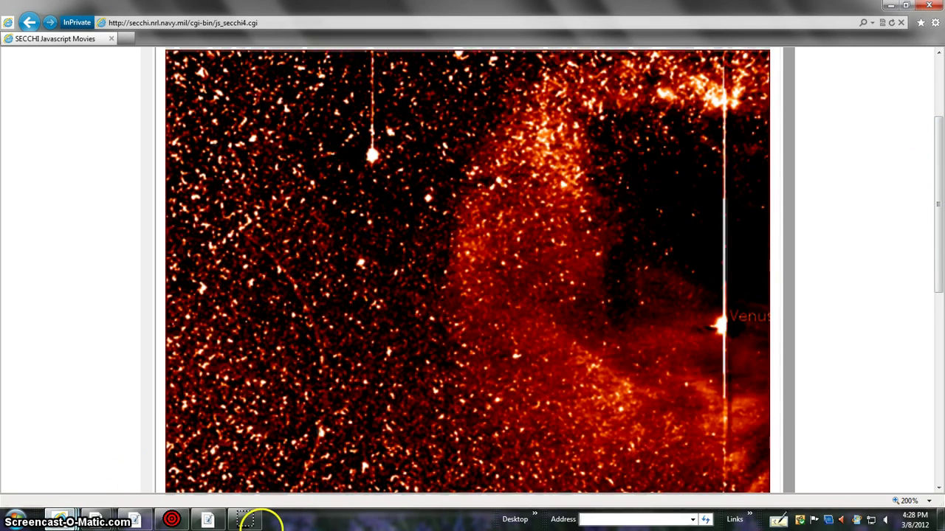
Check the M45 sky map near the Sun and Mercury, then show the annotated Wikimedia Pleiades image
{"action": "left_click", "coordinate": [260, 520]}
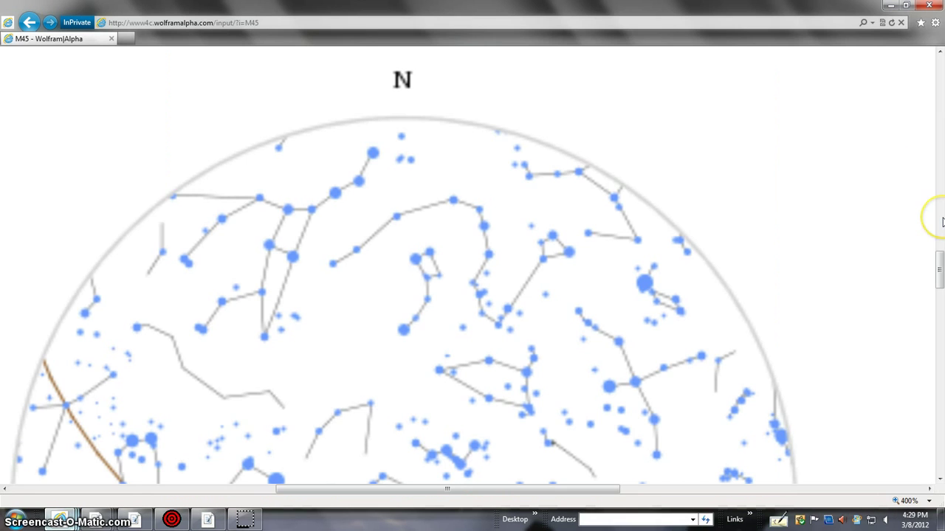
{"action": "left_click_drag", "start_coordinate": [940, 266], "coordinate": [939, 316]}
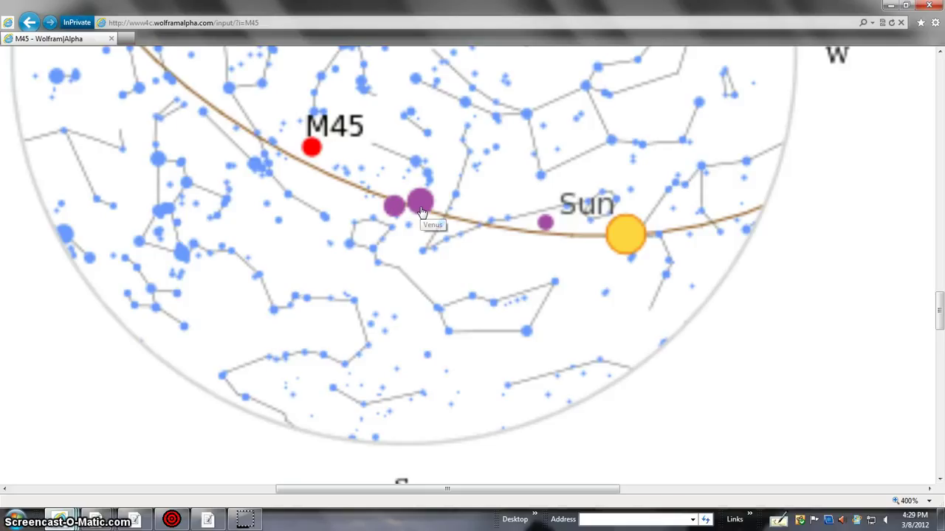
{"action": "mouse_move", "coordinate": [545, 222]}
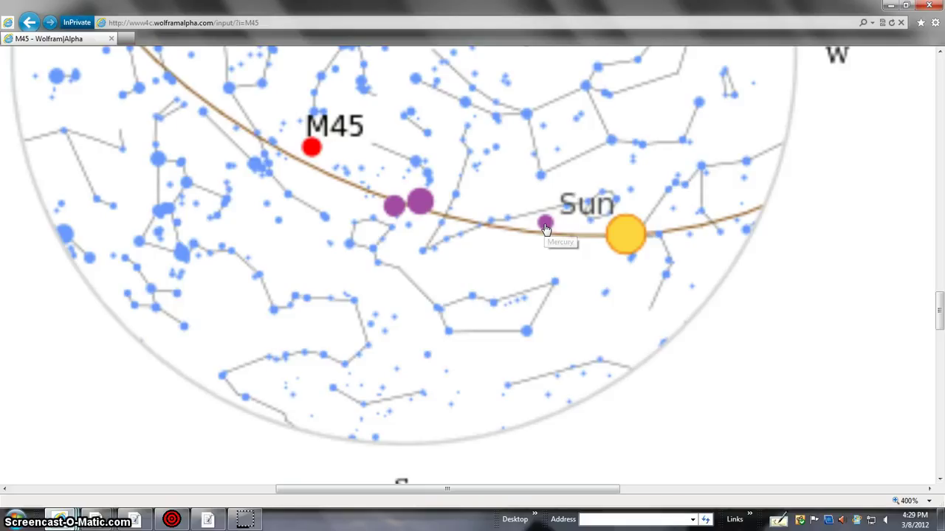
{"action": "left_click", "coordinate": [243, 514]}
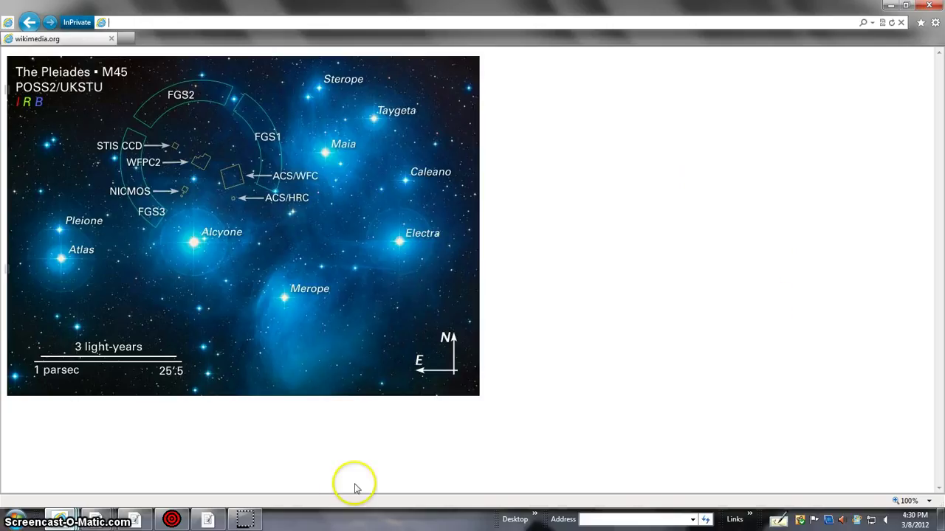
Bring up the zoomed navy.mil SECCHI HI-2A star field labelled Mars and Earth
{"action": "left_click", "coordinate": [249, 520]}
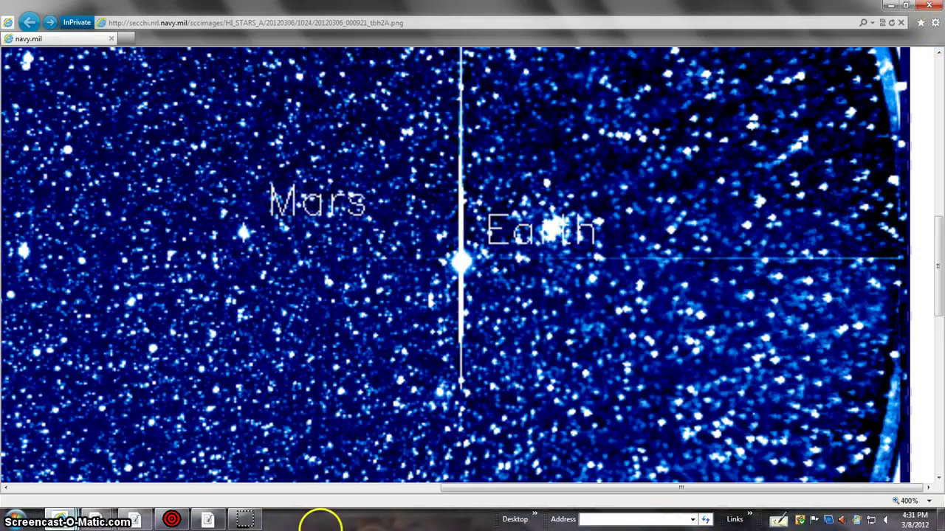
Magnify the 2012/03/06 HI-2A image around Earth, then bring up Wolfram|Alpha's M45–Venus results
{"action": "left_click", "coordinate": [247, 521]}
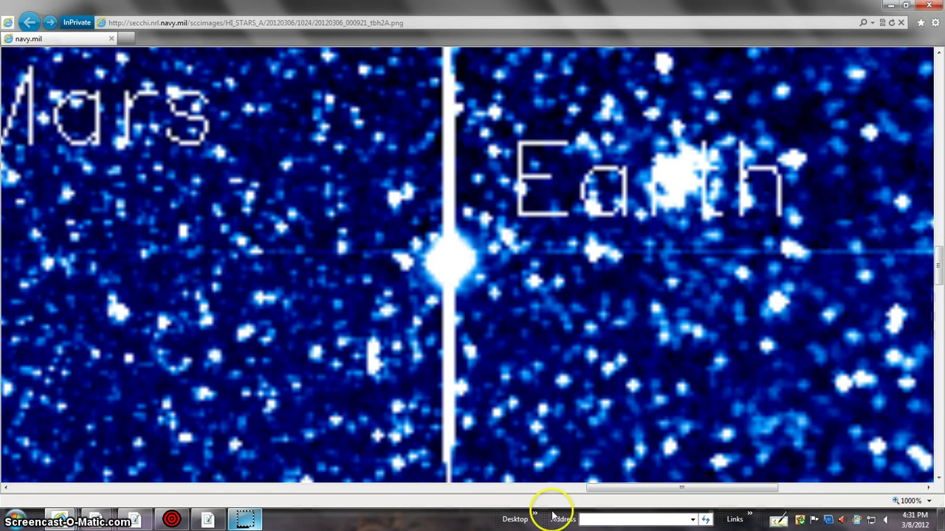
{"action": "left_click_drag", "start_coordinate": [668, 487], "coordinate": [697, 487]}
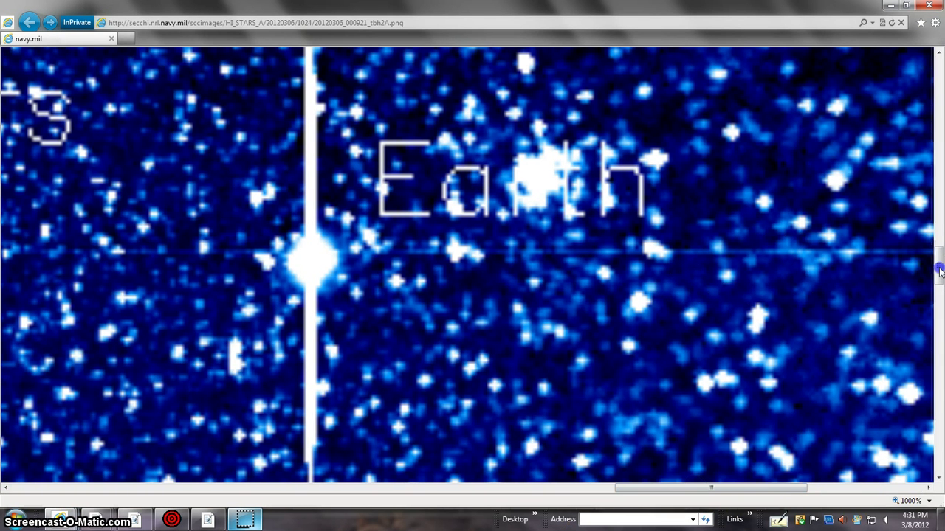
{"action": "left_click_drag", "start_coordinate": [939, 274], "coordinate": [939, 262]}
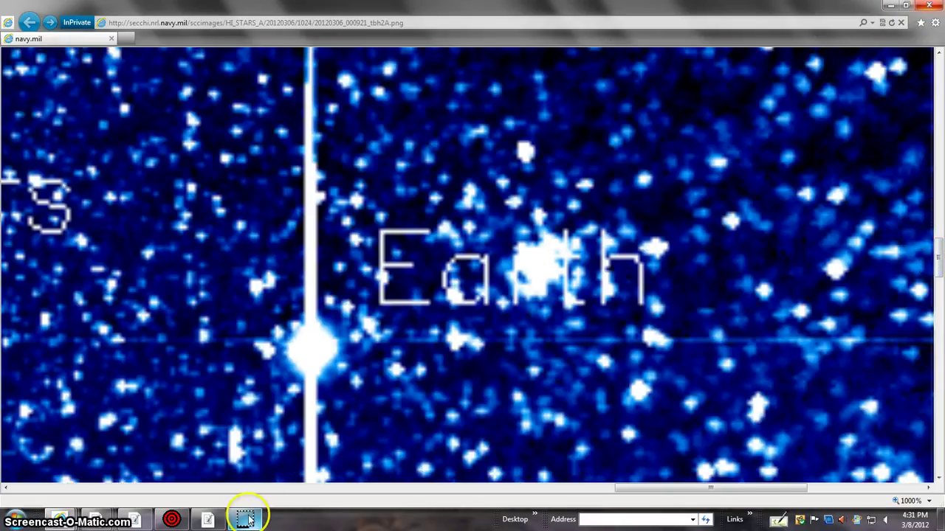
{"action": "scroll", "coordinate": [521, 422], "scroll_direction": "down", "scroll_amount": 5}
{"action": "left_click_drag", "start_coordinate": [938, 264], "coordinate": [939, 277]}
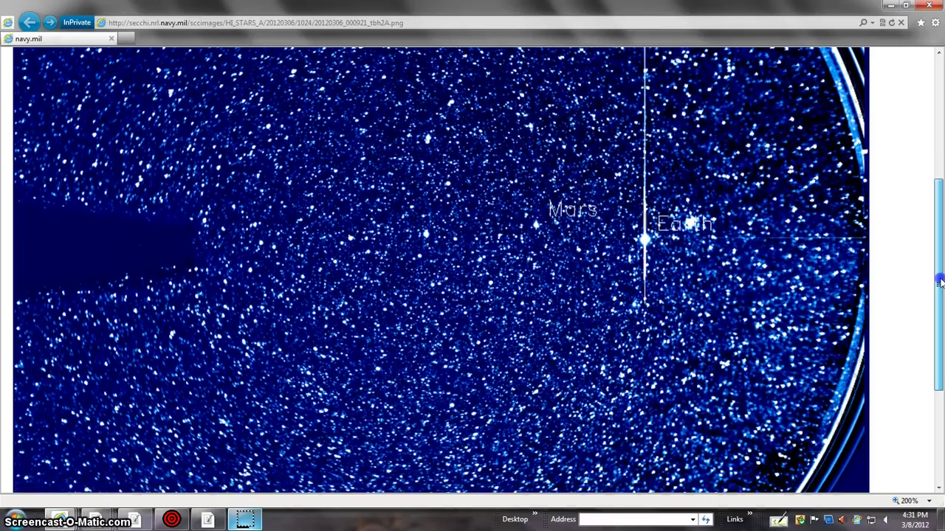
{"action": "left_click_drag", "start_coordinate": [939, 275], "coordinate": [939, 281]}
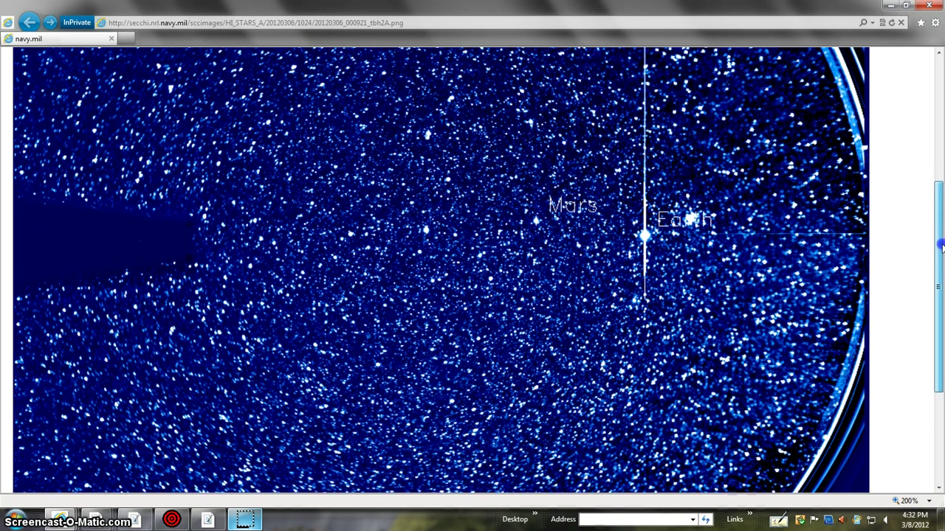
{"action": "left_click_drag", "start_coordinate": [938, 251], "coordinate": [939, 317]}
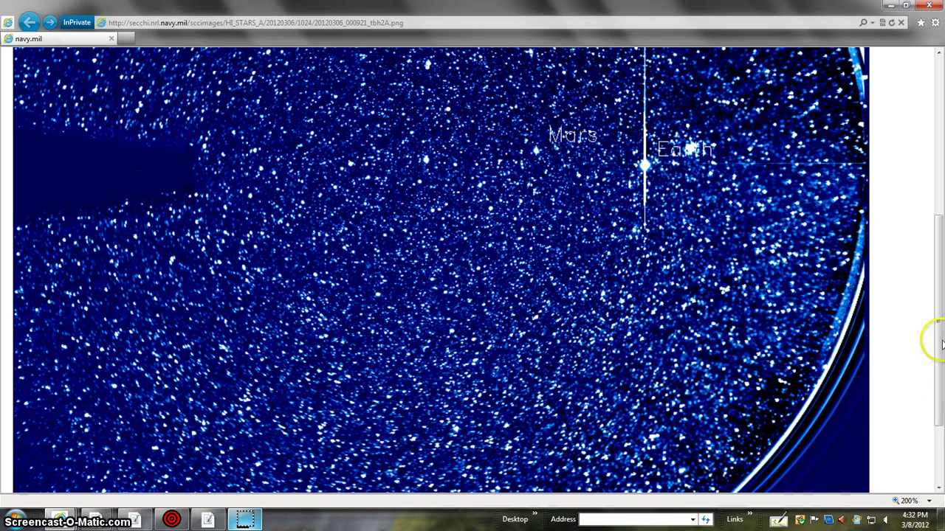
{"action": "mouse_move", "coordinate": [939, 340]}
{"action": "left_mouse_down"}
{"action": "mouse_move", "coordinate": [939, 255]}
{"action": "mouse_move", "coordinate": [938, 413]}
{"action": "left_mouse_up"}
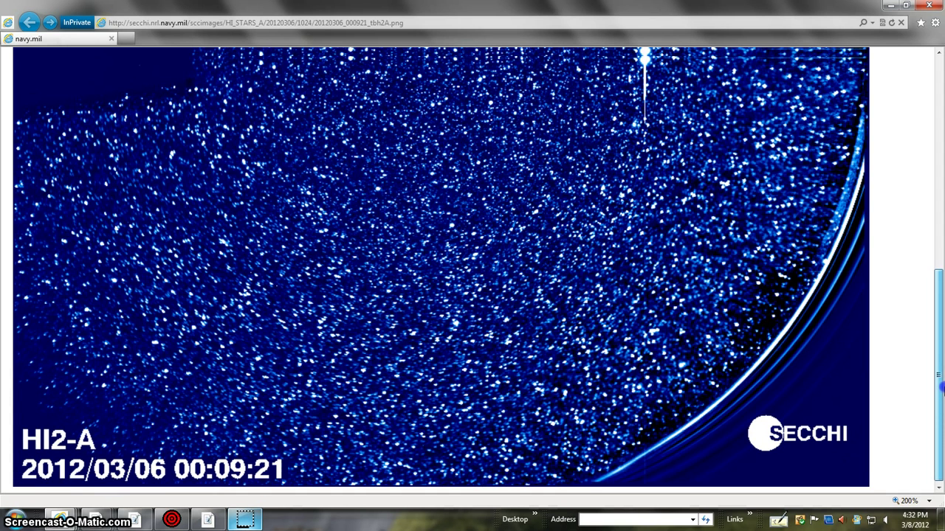
{"action": "left_click_drag", "start_coordinate": [938, 410], "coordinate": [941, 325]}
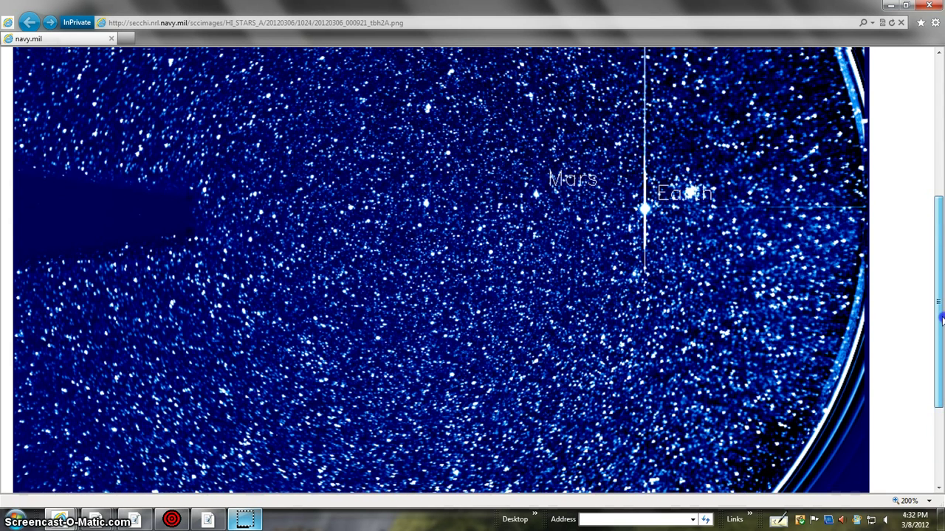
{"action": "left_click", "coordinate": [247, 521]}
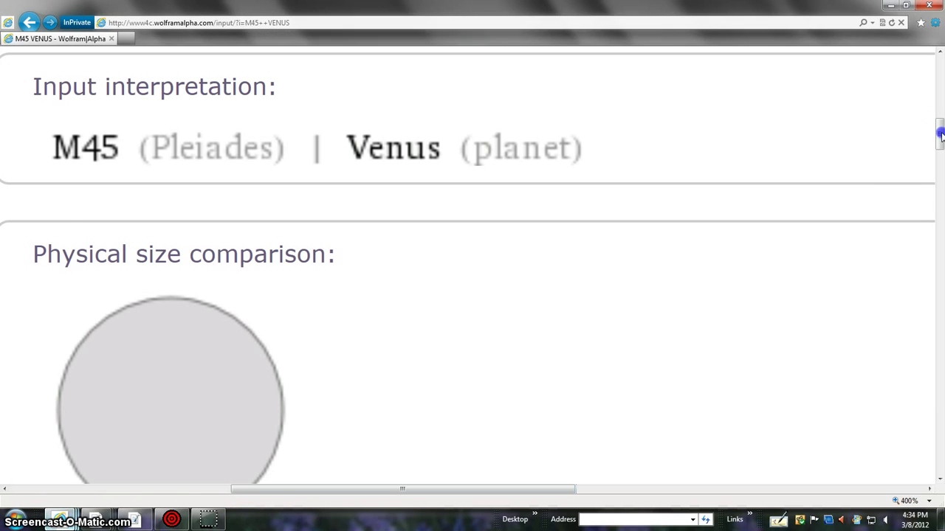
{"action": "left_click_drag", "start_coordinate": [940, 133], "coordinate": [939, 149]}
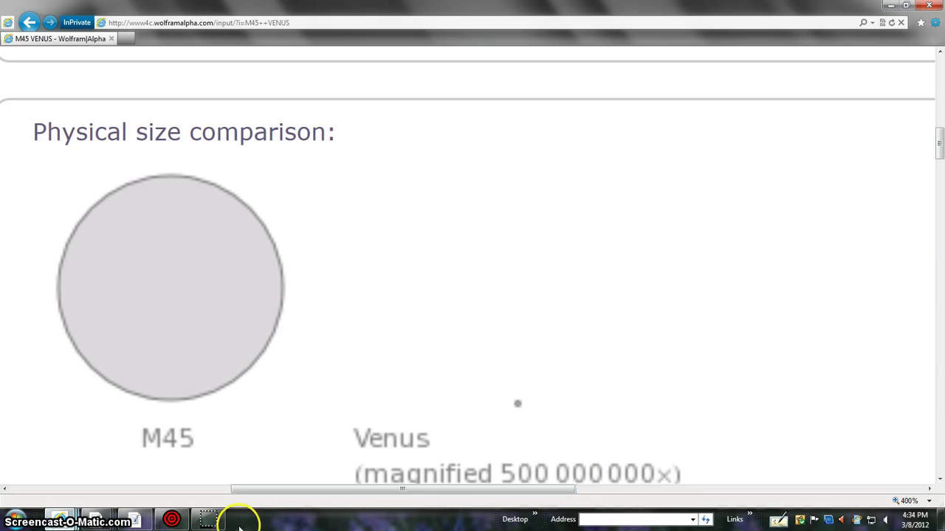
Glance back at the SECCHI Venus movie, then return to the M45 versus Venus size comparison
{"action": "left_click", "coordinate": [211, 517]}
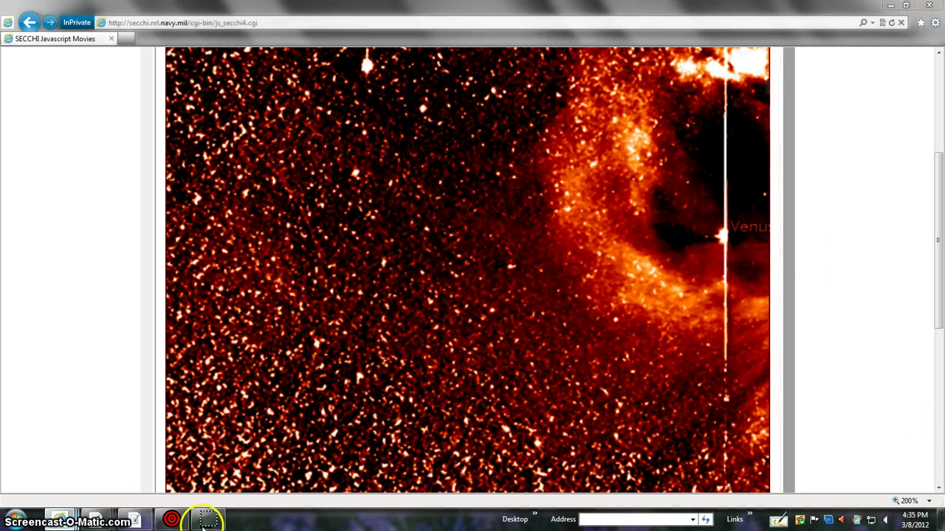
{"action": "left_click", "coordinate": [208, 520]}
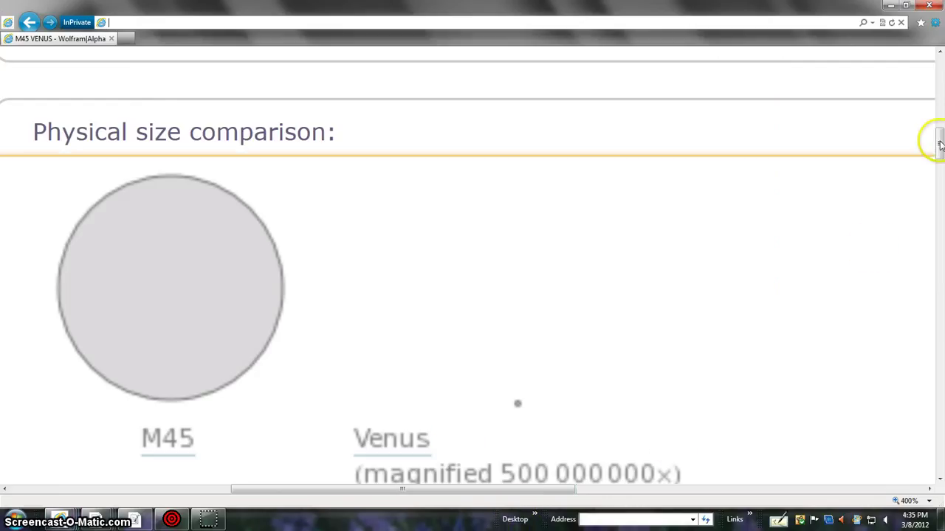
{"action": "left_click_drag", "start_coordinate": [938, 142], "coordinate": [939, 151]}
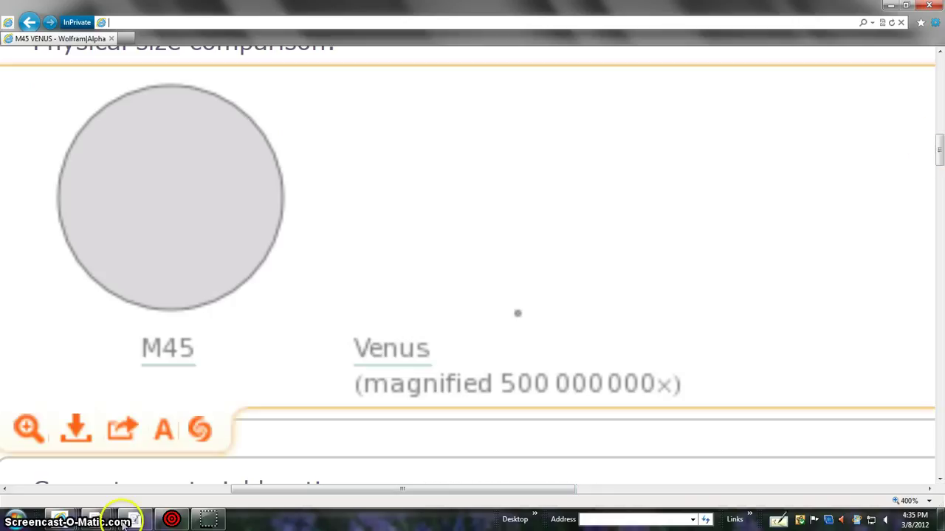
Examine the M45–Venus sky chart near Mercury and the Sun, then show SOHO's 637 km/s solar wind panel
{"action": "left_click", "coordinate": [208, 520]}
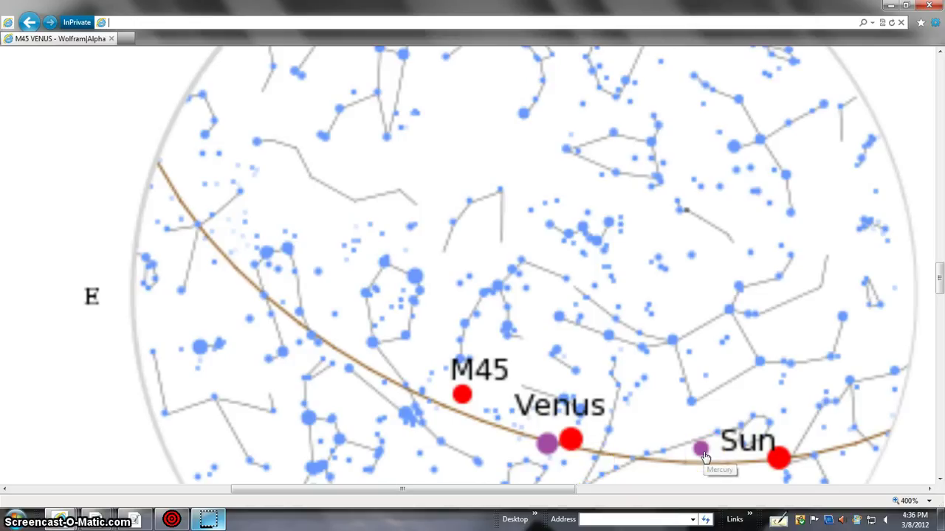
{"action": "left_click", "coordinate": [209, 519]}
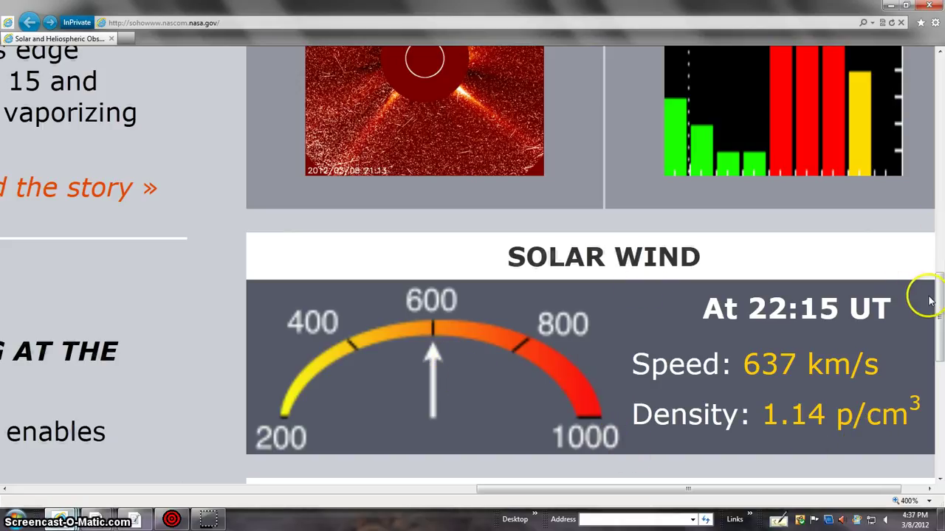
{"action": "left_click_drag", "start_coordinate": [931, 299], "coordinate": [939, 266]}
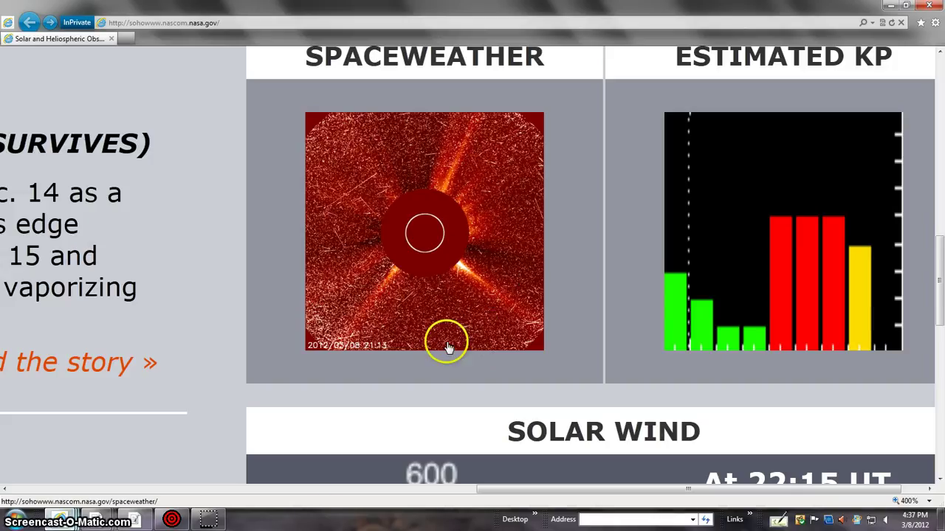
Move on to the ARTIS page showing the ACE EPAM electron and proton charts
{"action": "left_click", "coordinate": [113, 520]}
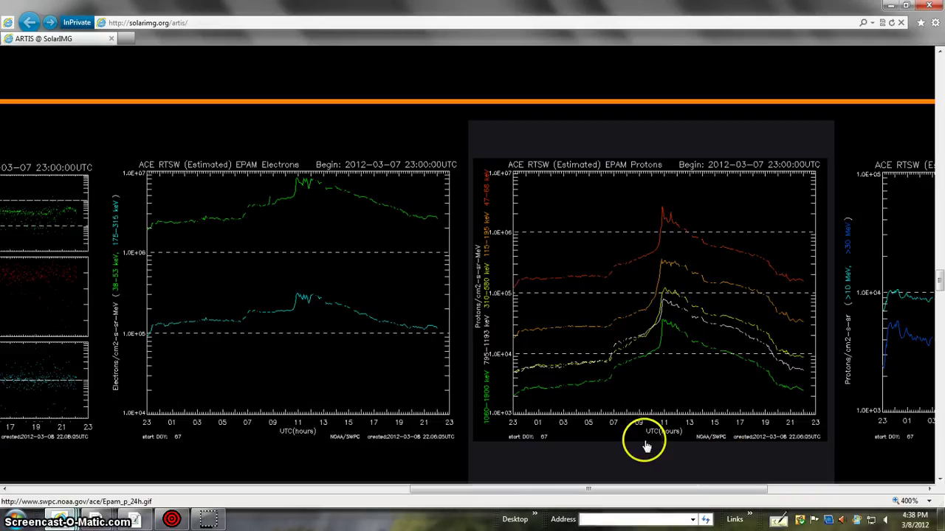
{"action": "mouse_move", "coordinate": [536, 489]}
{"action": "left_mouse_down"}
{"action": "mouse_move", "coordinate": [173, 493]}
{"action": "mouse_move", "coordinate": [736, 499]}
{"action": "left_mouse_up"}
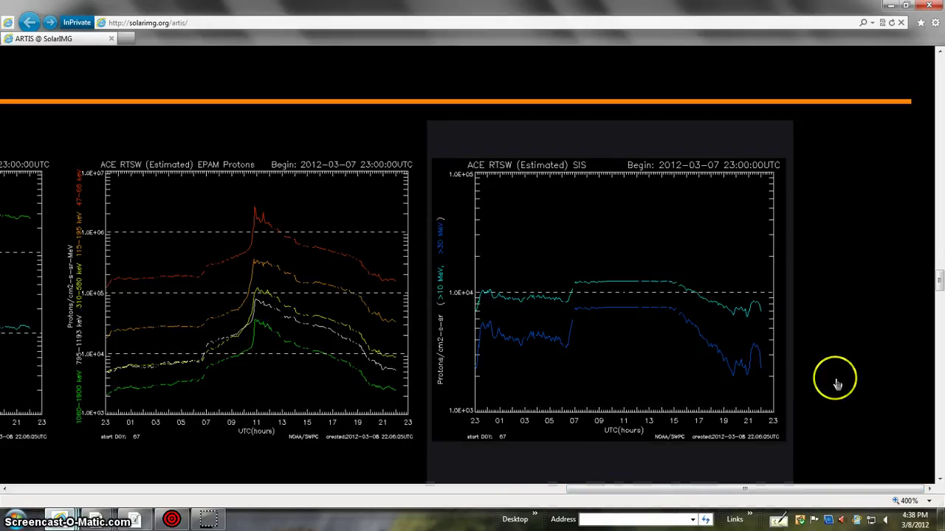
{"action": "left_click_drag", "start_coordinate": [940, 282], "coordinate": [940, 303]}
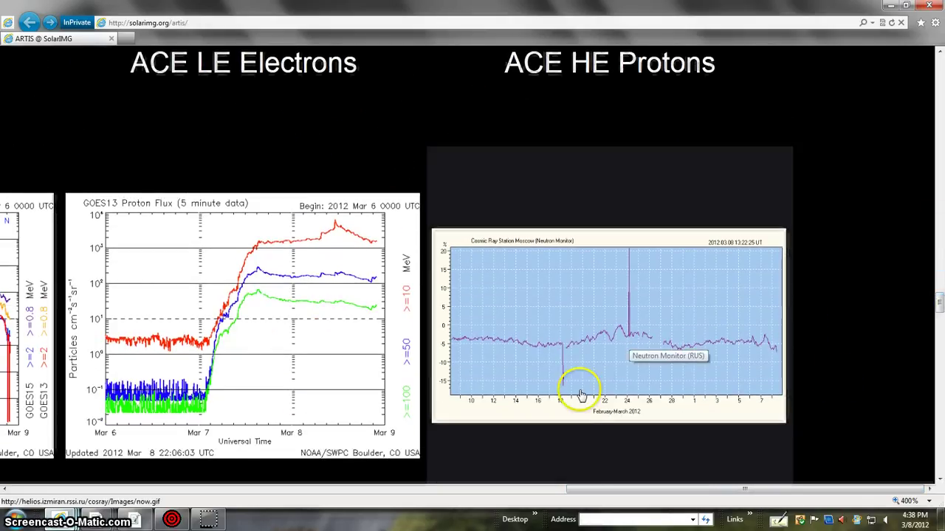
{"action": "left_click_drag", "start_coordinate": [627, 493], "coordinate": [502, 493]}
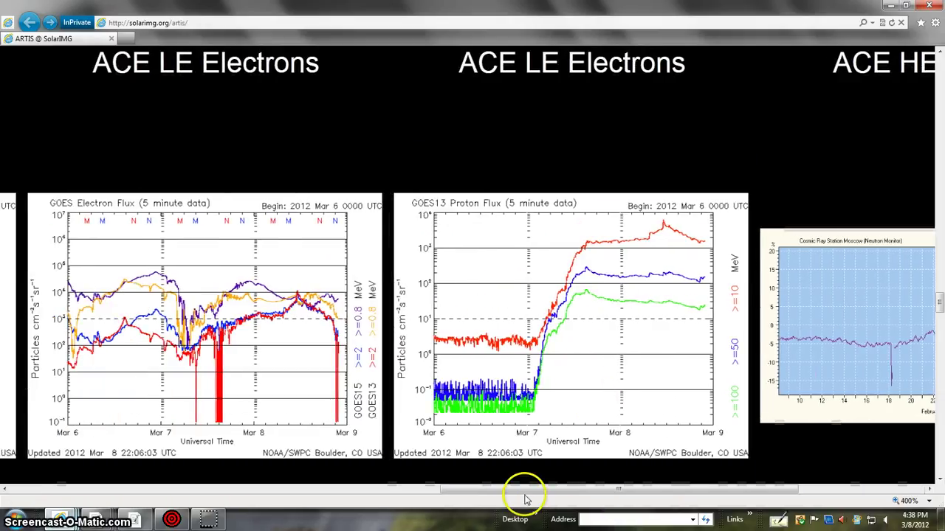
{"action": "left_click_drag", "start_coordinate": [524, 490], "coordinate": [107, 492]}
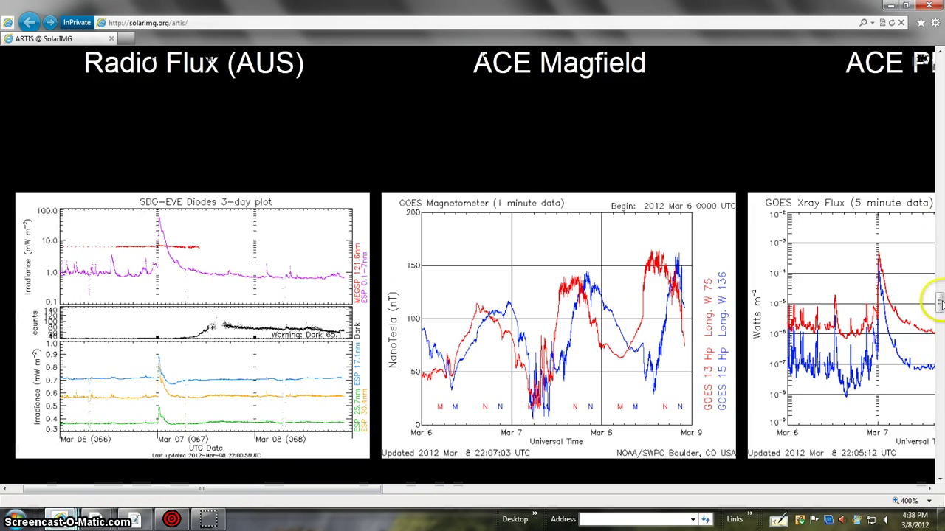
{"action": "left_click_drag", "start_coordinate": [939, 301], "coordinate": [939, 211]}
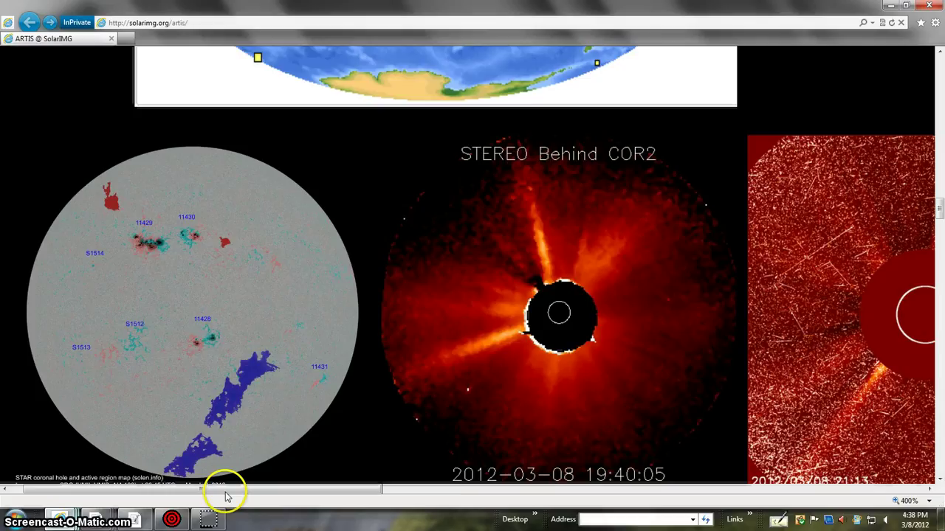
{"action": "left_click_drag", "start_coordinate": [227, 490], "coordinate": [650, 518]}
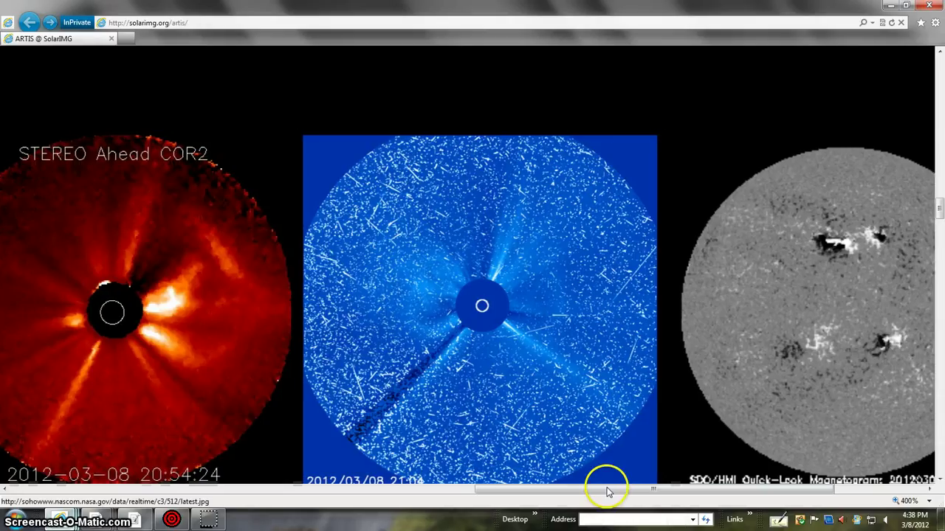
{"action": "left_click_drag", "start_coordinate": [609, 490], "coordinate": [172, 500]}
{"action": "left_click_drag", "start_coordinate": [939, 199], "coordinate": [939, 154]}
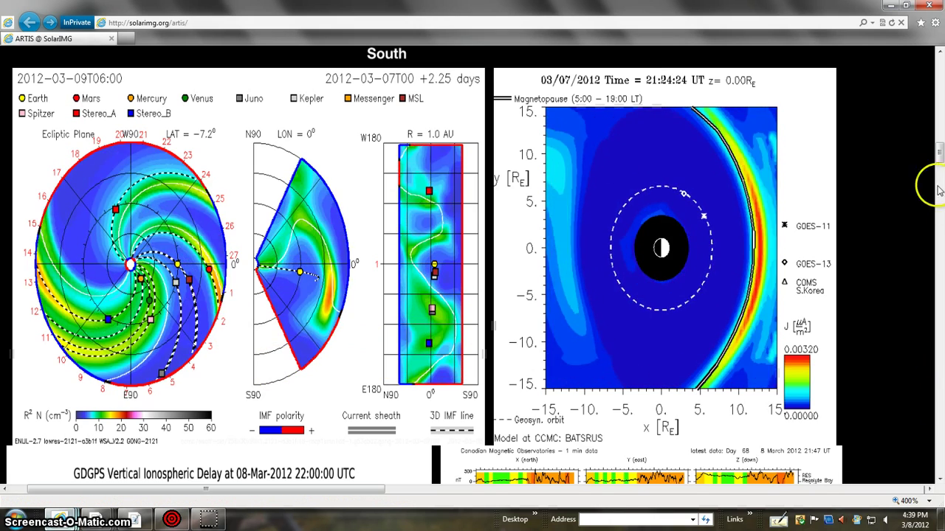
{"action": "scroll", "coordinate": [940, 155], "scroll_direction": "up", "scroll_amount": 3}
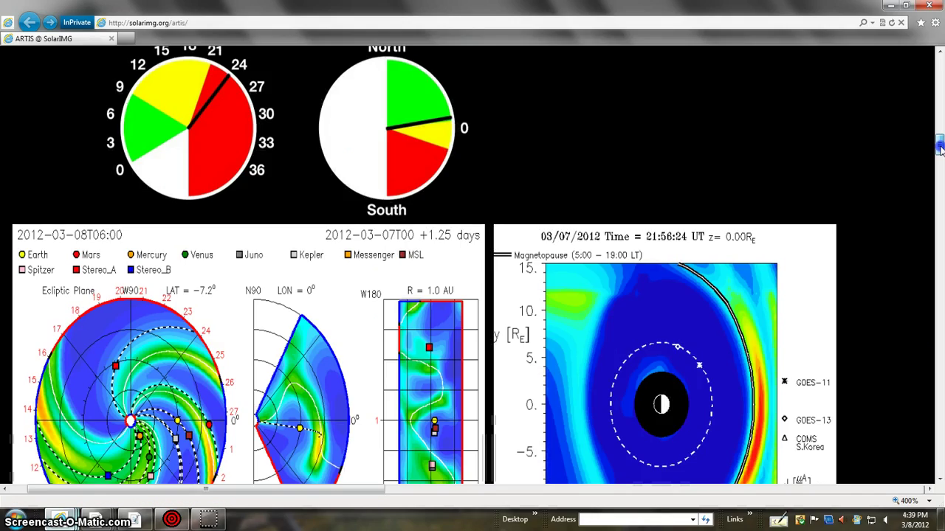
{"action": "scroll", "coordinate": [940, 151], "scroll_direction": "down", "scroll_amount": 4}
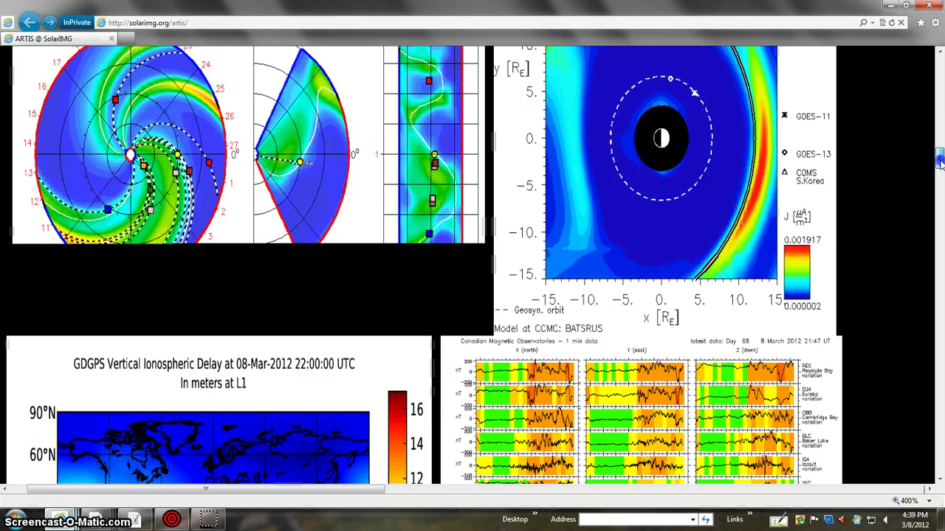
{"action": "scroll", "coordinate": [939, 155], "scroll_direction": "up", "scroll_amount": 2}
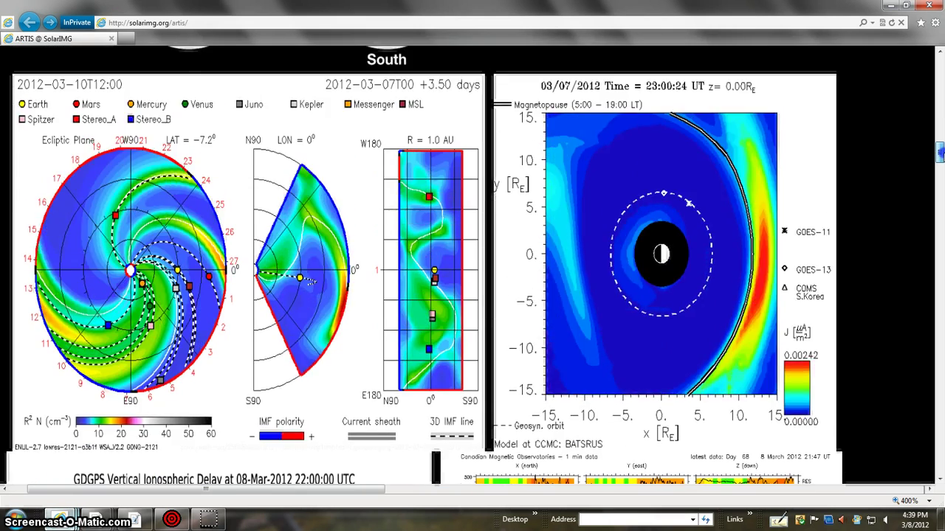
{"action": "scroll", "coordinate": [939, 151], "scroll_direction": "up", "scroll_amount": 3}
{"action": "scroll", "coordinate": [939, 144], "scroll_direction": "up", "scroll_amount": 2}
{"action": "scroll", "coordinate": [940, 140], "scroll_direction": "up", "scroll_amount": 3}
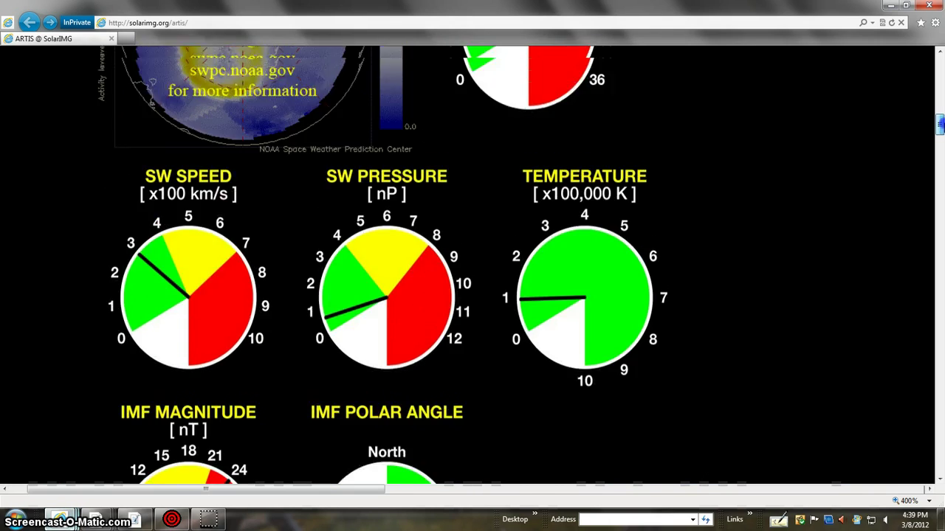
{"action": "scroll", "coordinate": [940, 133], "scroll_direction": "up", "scroll_amount": 3}
{"action": "scroll", "coordinate": [939, 119], "scroll_direction": "up", "scroll_amount": 3}
{"action": "scroll", "coordinate": [940, 109], "scroll_direction": "up", "scroll_amount": 2}
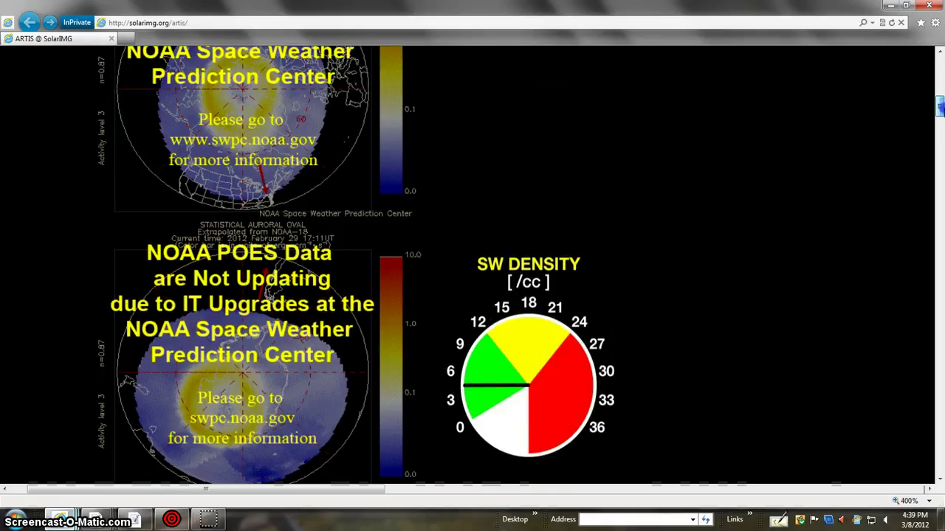
{"action": "scroll", "coordinate": [939, 107], "scroll_direction": "up", "scroll_amount": 2}
{"action": "scroll", "coordinate": [940, 103], "scroll_direction": "up", "scroll_amount": 1}
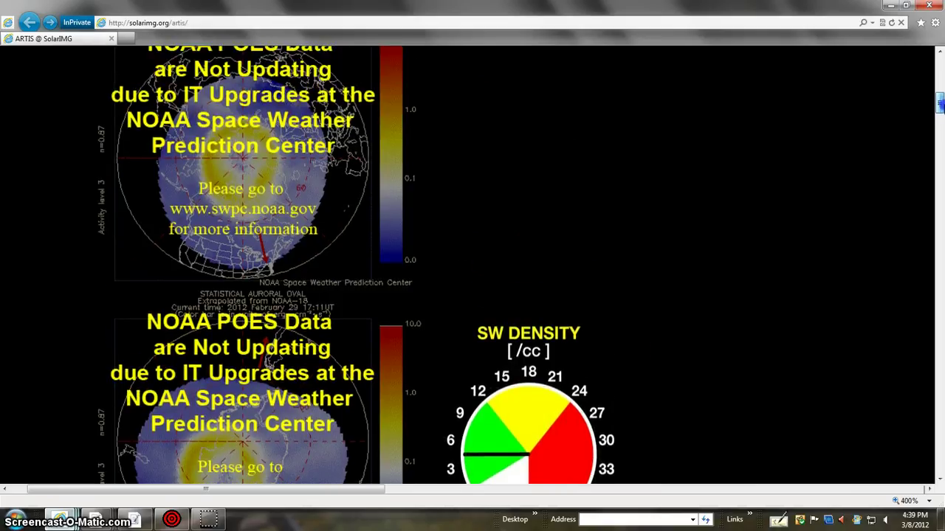
{"action": "scroll", "coordinate": [939, 100], "scroll_direction": "up", "scroll_amount": 2}
{"action": "scroll", "coordinate": [939, 96], "scroll_direction": "up", "scroll_amount": 1}
{"action": "scroll", "coordinate": [939, 92], "scroll_direction": "up", "scroll_amount": 3}
{"action": "scroll", "coordinate": [939, 89], "scroll_direction": "up", "scroll_amount": 2}
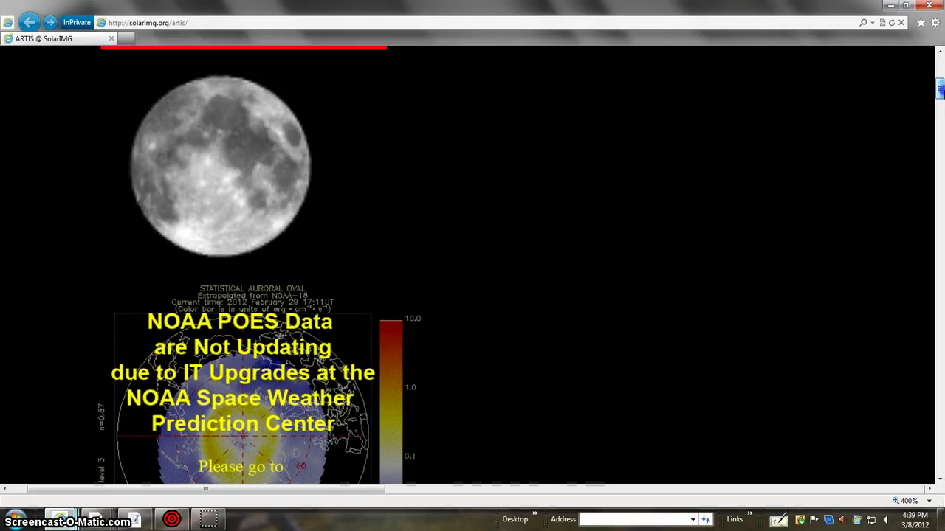
{"action": "scroll", "coordinate": [939, 87], "scroll_direction": "up", "scroll_amount": 2}
{"action": "scroll", "coordinate": [939, 86], "scroll_direction": "up", "scroll_amount": 1}
{"action": "scroll", "coordinate": [940, 84], "scroll_direction": "up", "scroll_amount": 1}
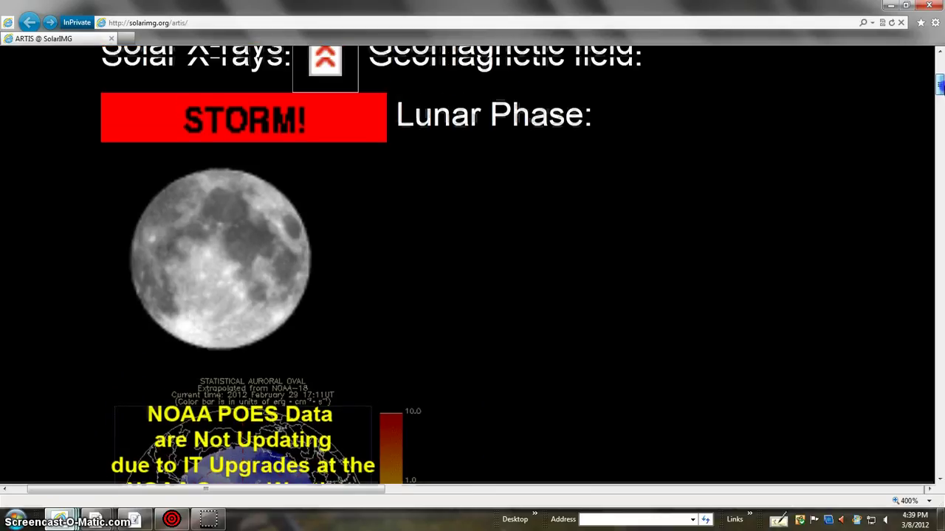
{"action": "scroll", "coordinate": [939, 83], "scroll_direction": "up", "scroll_amount": 2}
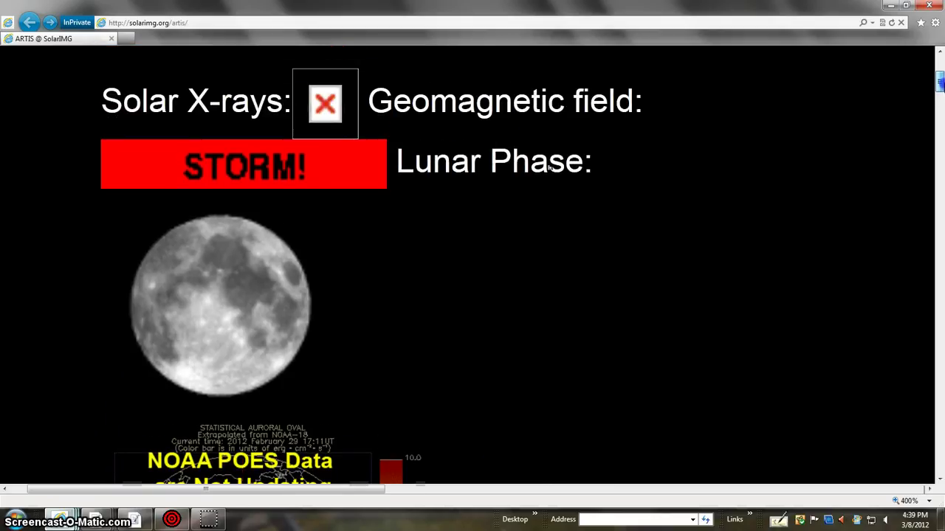
{"action": "scroll", "coordinate": [940, 81], "scroll_direction": "up", "scroll_amount": 1}
{"action": "scroll", "coordinate": [940, 82], "scroll_direction": "down", "scroll_amount": 2}
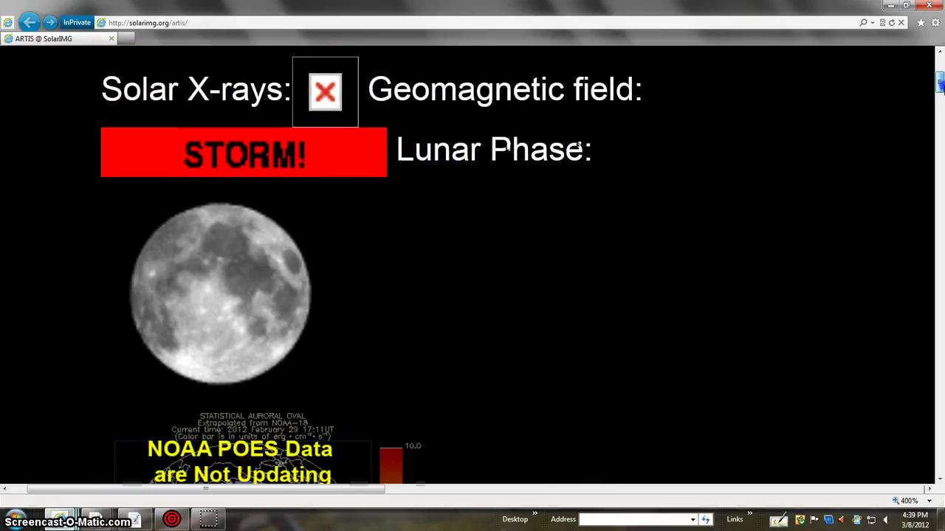
{"action": "scroll", "coordinate": [940, 85], "scroll_direction": "down", "scroll_amount": 3}
{"action": "scroll", "coordinate": [940, 88], "scroll_direction": "down", "scroll_amount": 2}
{"action": "scroll", "coordinate": [939, 87], "scroll_direction": "down", "scroll_amount": 1}
{"action": "scroll", "coordinate": [940, 86], "scroll_direction": "up", "scroll_amount": 1}
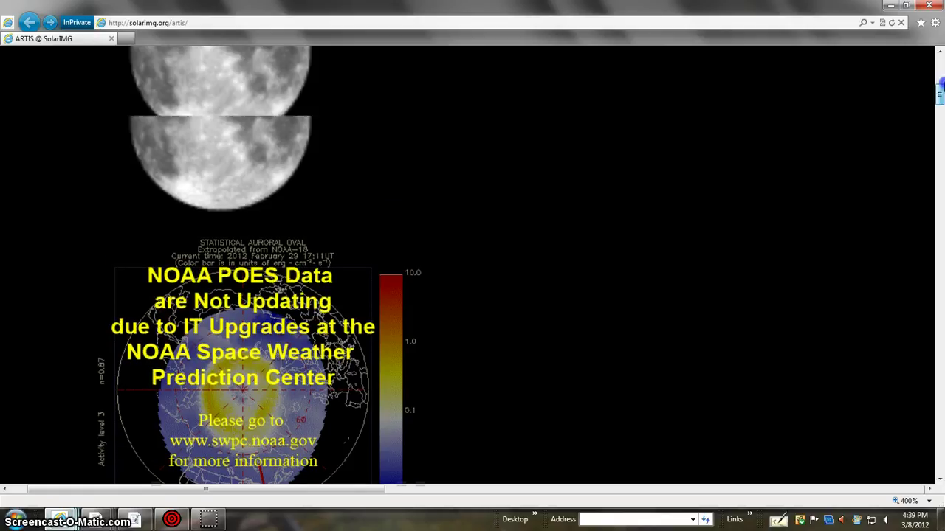
{"action": "scroll", "coordinate": [940, 84], "scroll_direction": "up", "scroll_amount": 4}
{"action": "scroll", "coordinate": [939, 83], "scroll_direction": "up", "scroll_amount": 1}
{"action": "scroll", "coordinate": [940, 82], "scroll_direction": "down", "scroll_amount": 3}
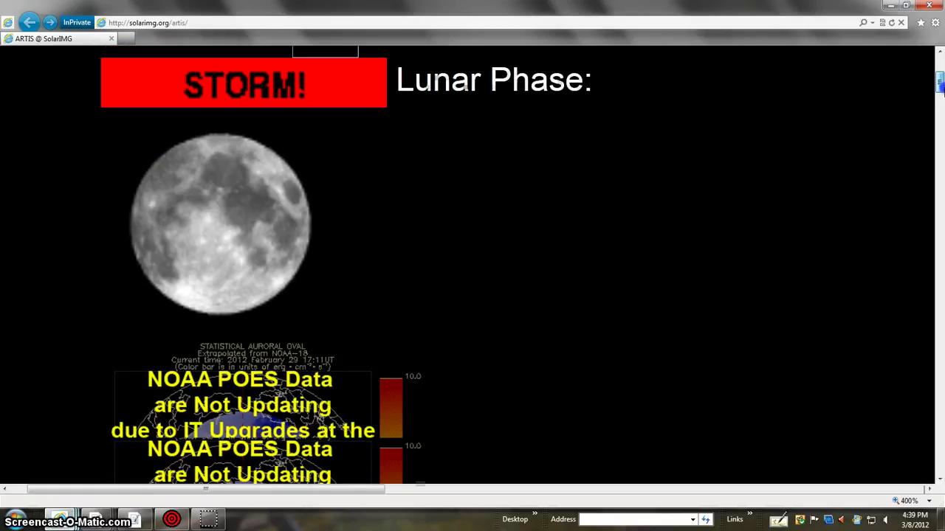
{"action": "scroll", "coordinate": [939, 84], "scroll_direction": "down", "scroll_amount": 1}
{"action": "scroll", "coordinate": [939, 83], "scroll_direction": "up", "scroll_amount": 1}
{"action": "scroll", "coordinate": [940, 82], "scroll_direction": "up", "scroll_amount": 1}
{"action": "scroll", "coordinate": [939, 83], "scroll_direction": "down", "scroll_amount": 2}
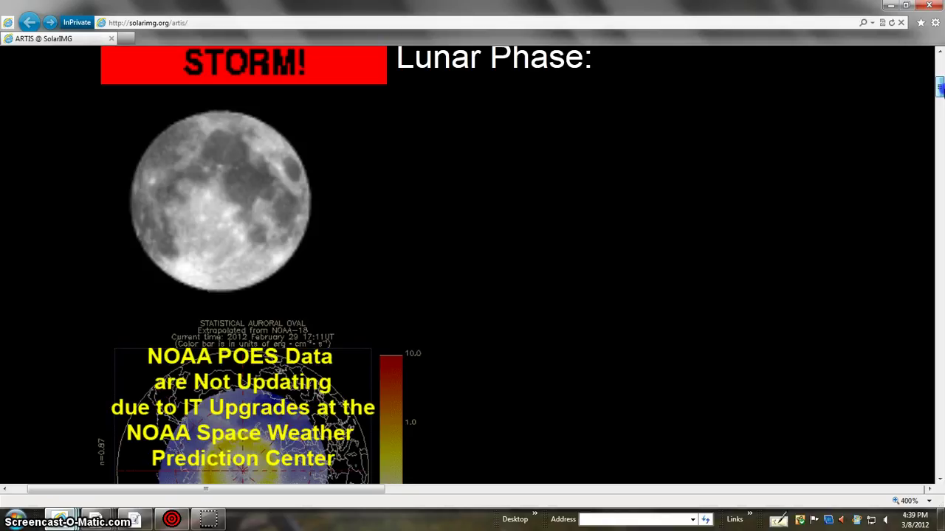
{"action": "scroll", "coordinate": [939, 87], "scroll_direction": "down", "scroll_amount": 1}
{"action": "scroll", "coordinate": [939, 87], "scroll_direction": "down", "scroll_amount": 1}
{"action": "scroll", "coordinate": [940, 88], "scroll_direction": "down", "scroll_amount": 2}
{"action": "scroll", "coordinate": [939, 96], "scroll_direction": "down", "scroll_amount": 1}
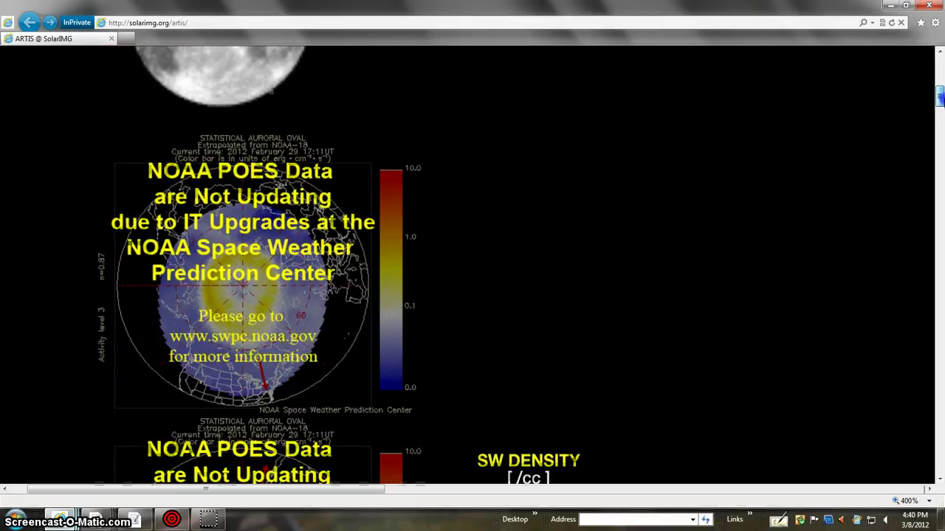
{"action": "scroll", "coordinate": [940, 96], "scroll_direction": "up", "scroll_amount": 3}
{"action": "scroll", "coordinate": [939, 89], "scroll_direction": "up", "scroll_amount": 1}
{"action": "scroll", "coordinate": [939, 82], "scroll_direction": "down", "scroll_amount": 1}
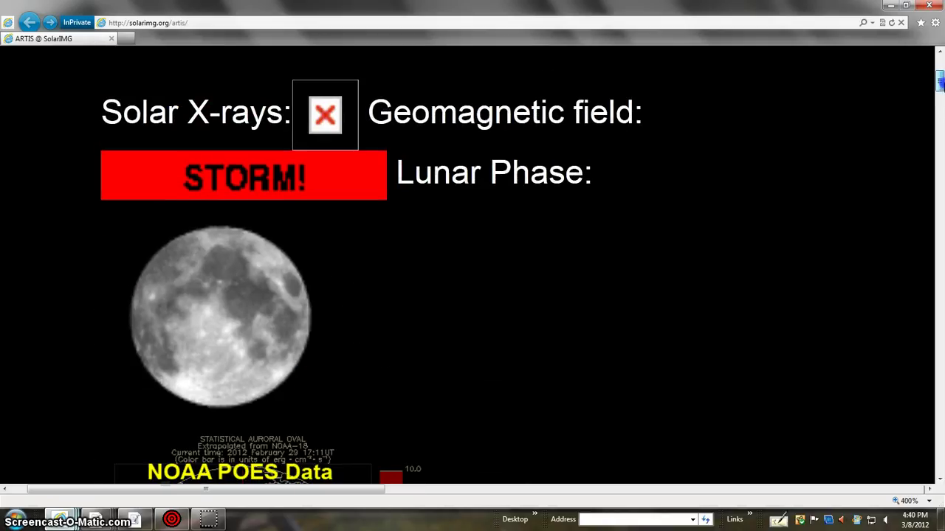
{"action": "scroll", "coordinate": [939, 82], "scroll_direction": "down", "scroll_amount": 1}
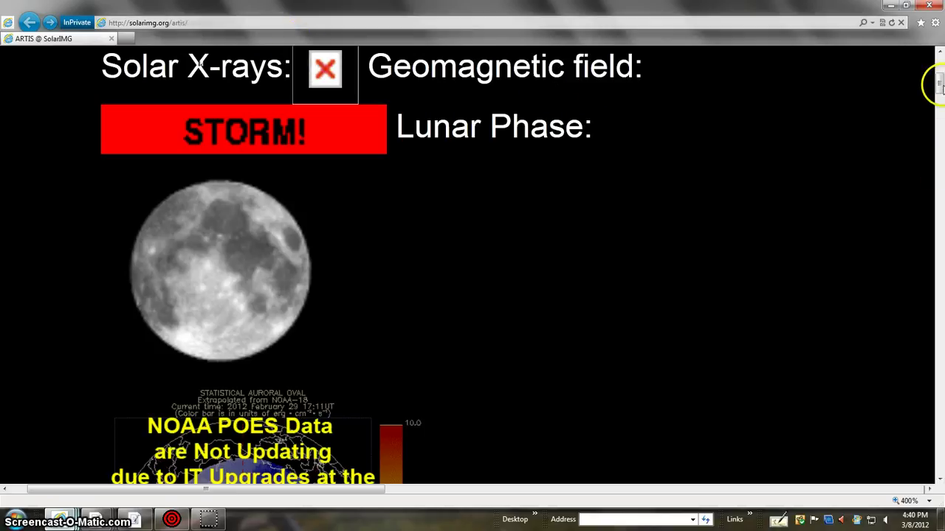
{"action": "left_click_drag", "start_coordinate": [940, 83], "coordinate": [939, 336]}
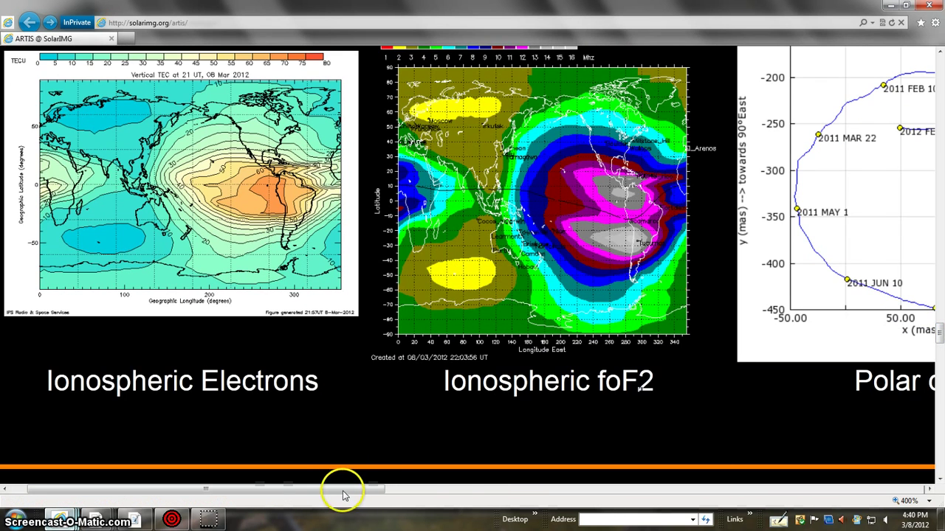
{"action": "left_click_drag", "start_coordinate": [343, 492], "coordinate": [442, 496]}
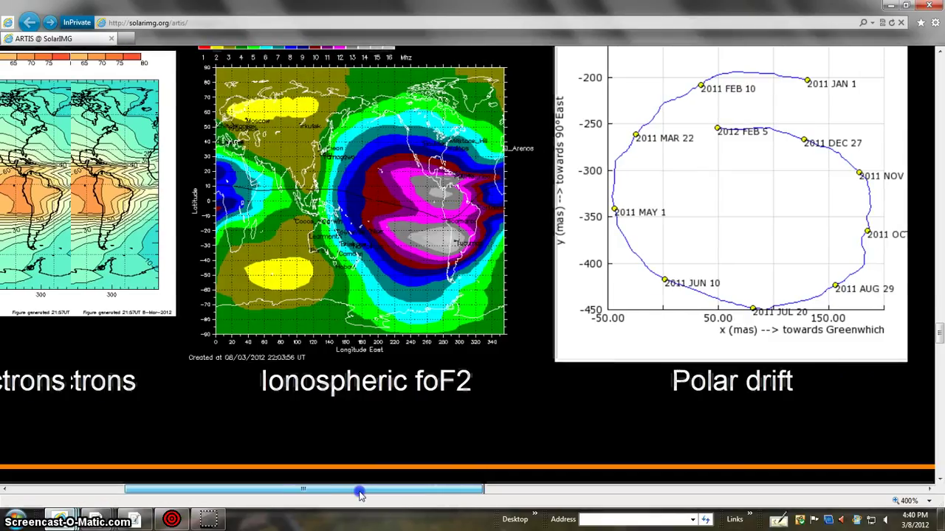
{"action": "left_click_drag", "start_coordinate": [390, 492], "coordinate": [332, 492]}
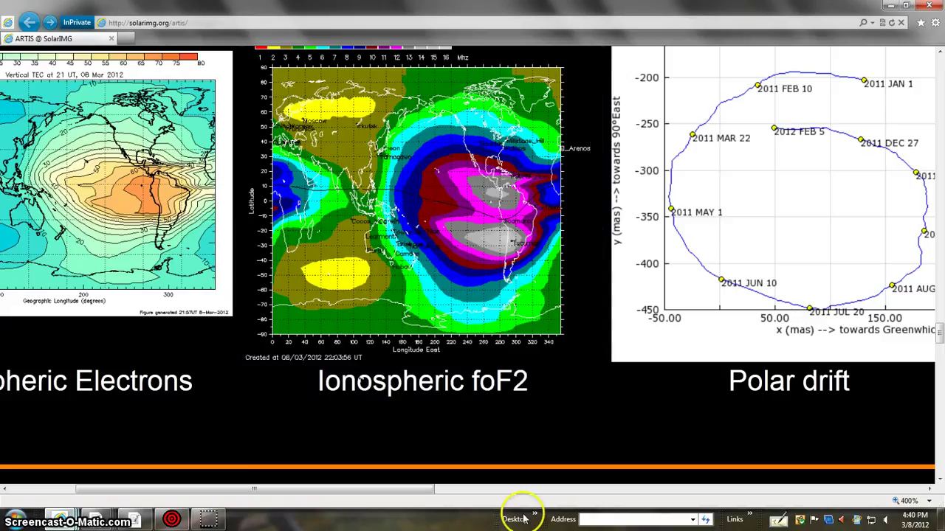
{"action": "left_click_drag", "start_coordinate": [415, 489], "coordinate": [357, 490]}
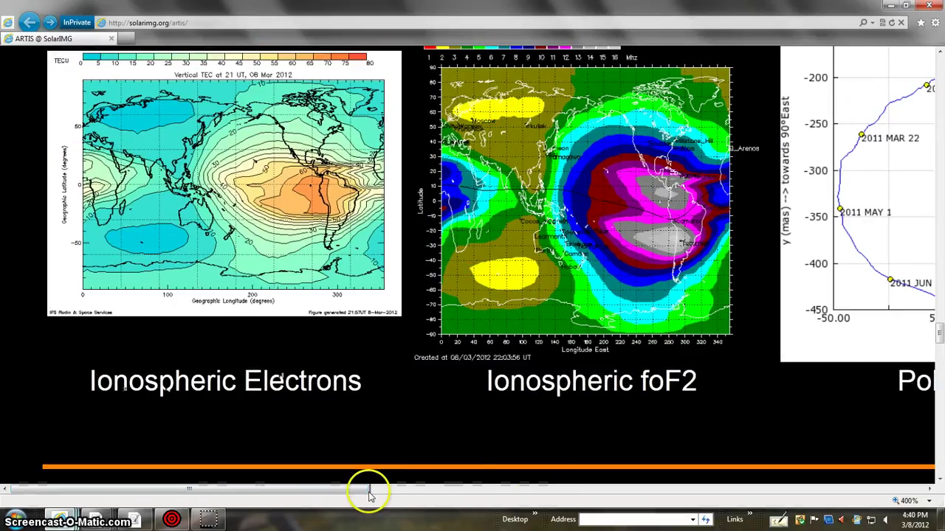
Switch to the 2012/03/06 SECCHI HI1-B star image with Mercury and Saturn labelled
{"action": "left_click", "coordinate": [203, 520]}
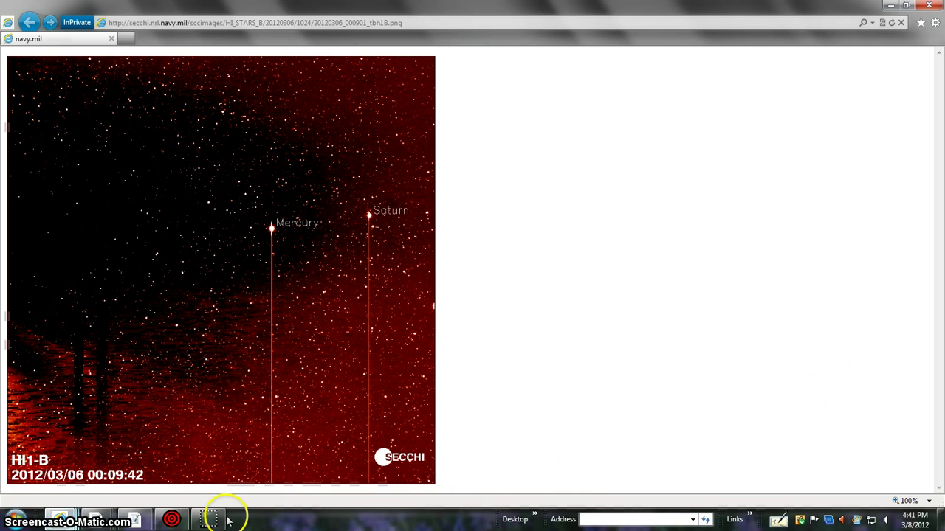
Open SECCHI Javascript Movies from the recent-pages list, then return to the magnified HI1-B star image
{"action": "left_click", "coordinate": [63, 518]}
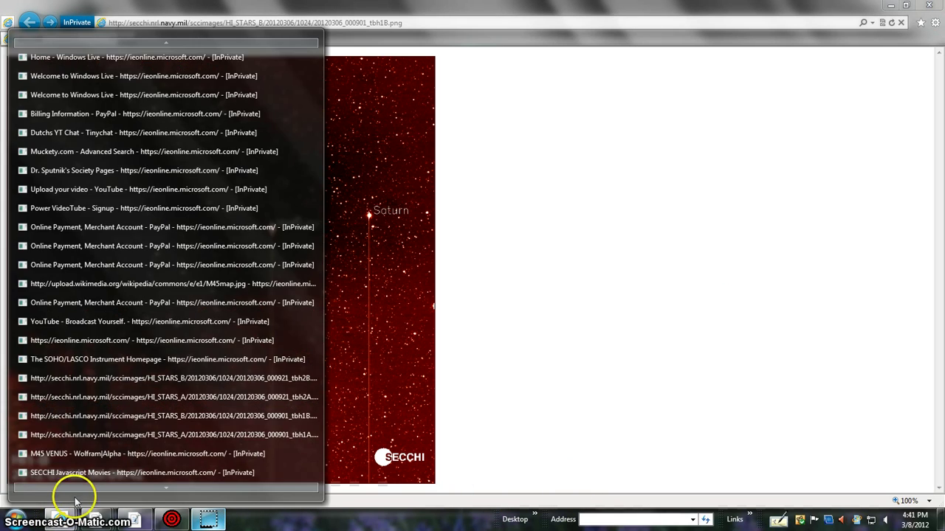
{"action": "left_click", "coordinate": [89, 472]}
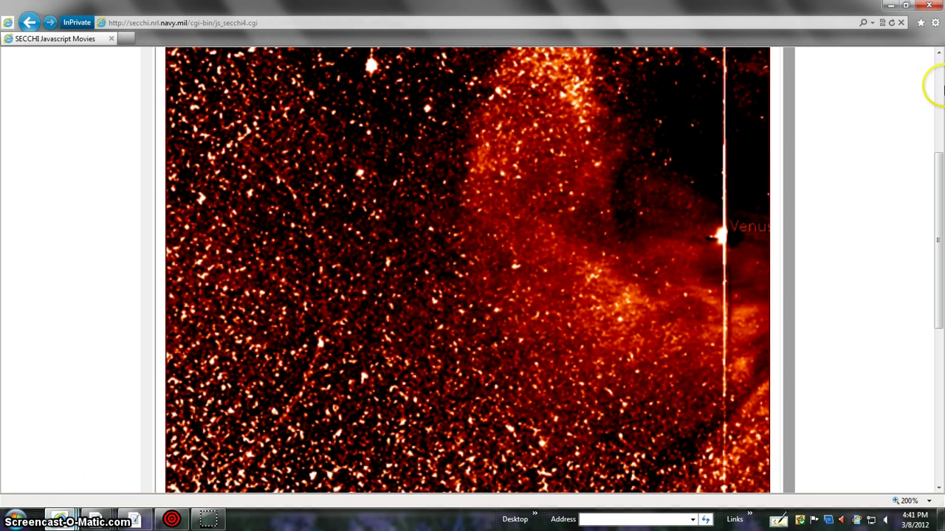
{"action": "mouse_move", "coordinate": [938, 85]}
{"action": "left_mouse_down"}
{"action": "mouse_move", "coordinate": [937, 207]}
{"action": "mouse_move", "coordinate": [939, 195]}
{"action": "left_mouse_up"}
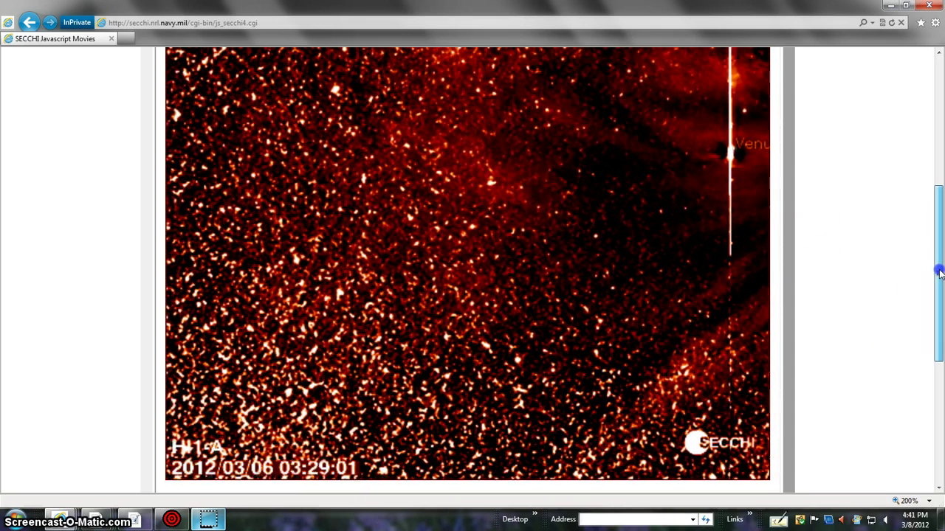
{"action": "left_click_drag", "start_coordinate": [939, 273], "coordinate": [939, 259]}
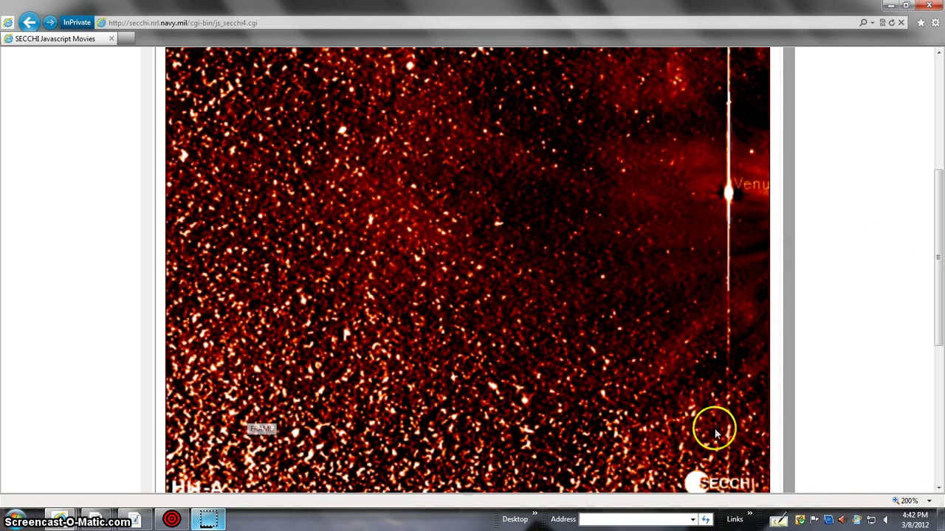
{"action": "left_click", "coordinate": [210, 520]}
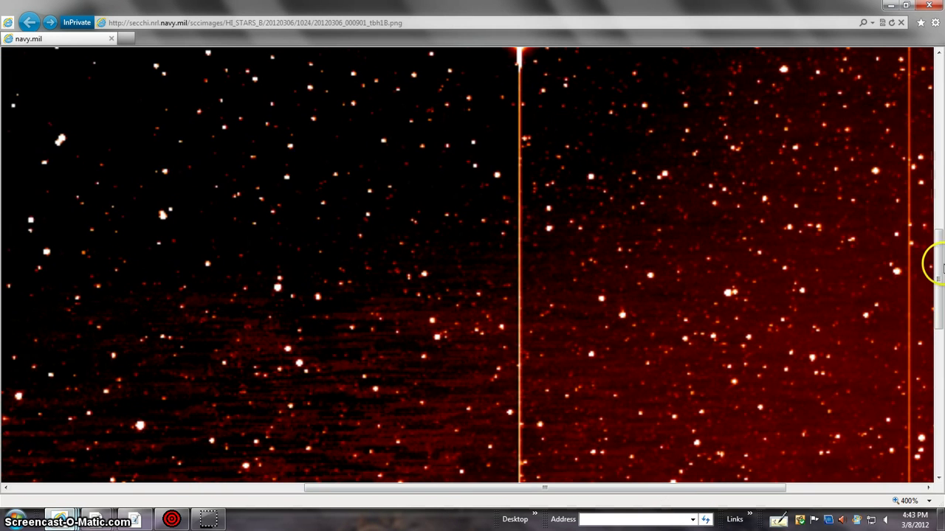
{"action": "mouse_move", "coordinate": [937, 264]}
{"action": "left_mouse_down"}
{"action": "mouse_move", "coordinate": [937, 384]}
{"action": "mouse_move", "coordinate": [939, 203]}
{"action": "left_mouse_up"}
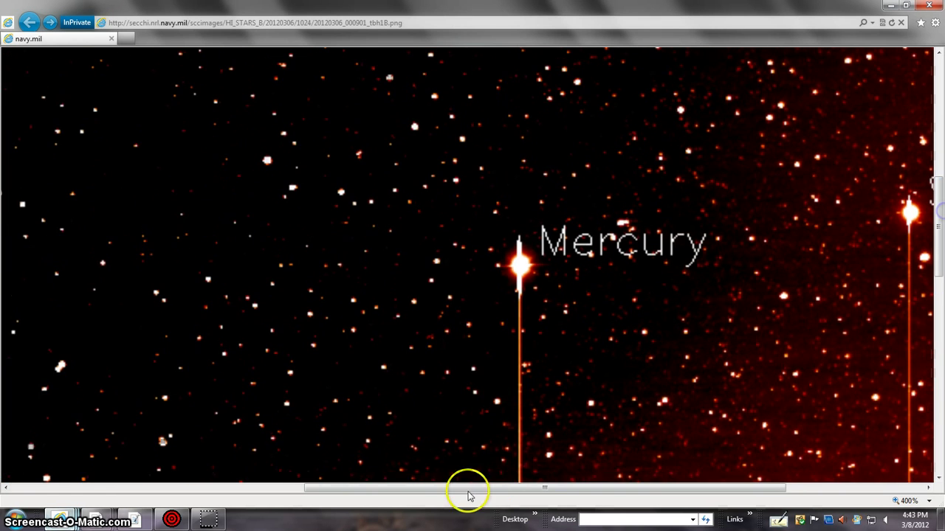
{"action": "left_click_drag", "start_coordinate": [468, 489], "coordinate": [540, 490]}
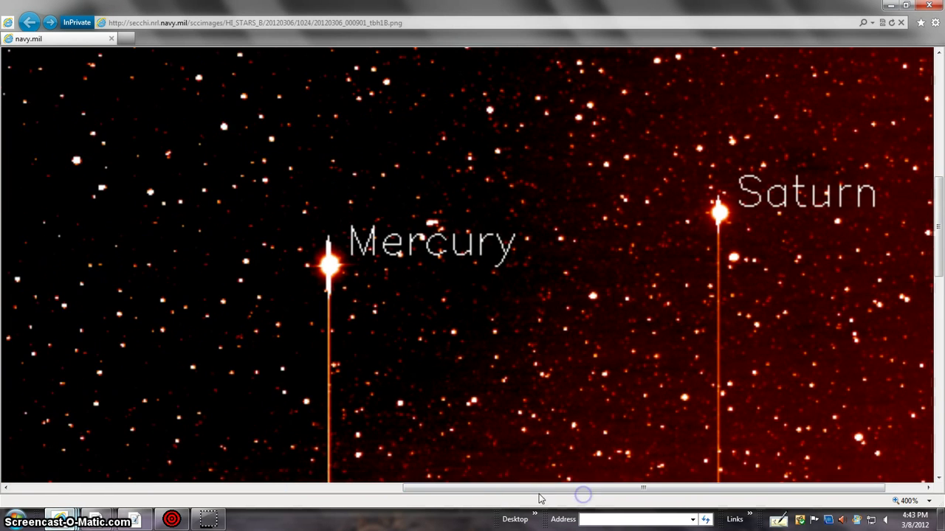
Reset the HI1-B star image page zoom to 100% from the browser settings menu
{"action": "left_click", "coordinate": [936, 22]}
{"action": "mouse_move", "coordinate": [839, 63]}
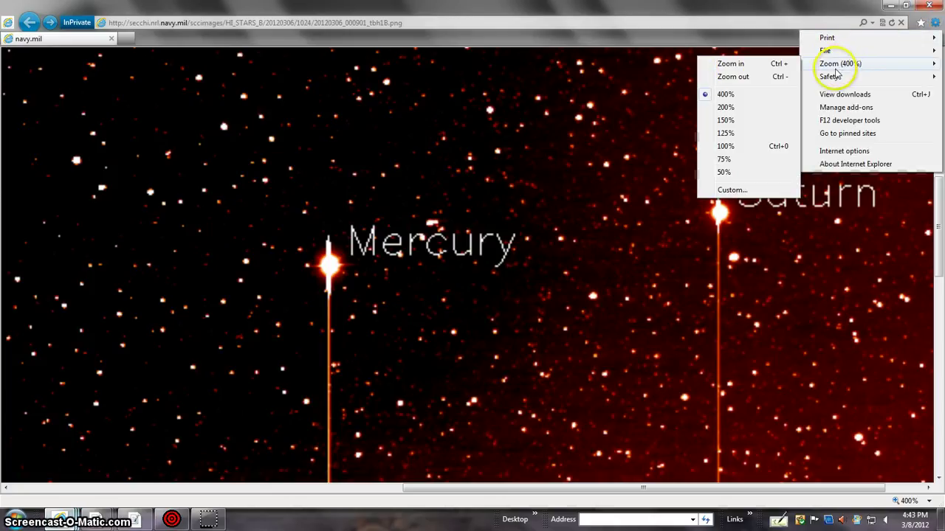
{"action": "left_click", "coordinate": [726, 147]}
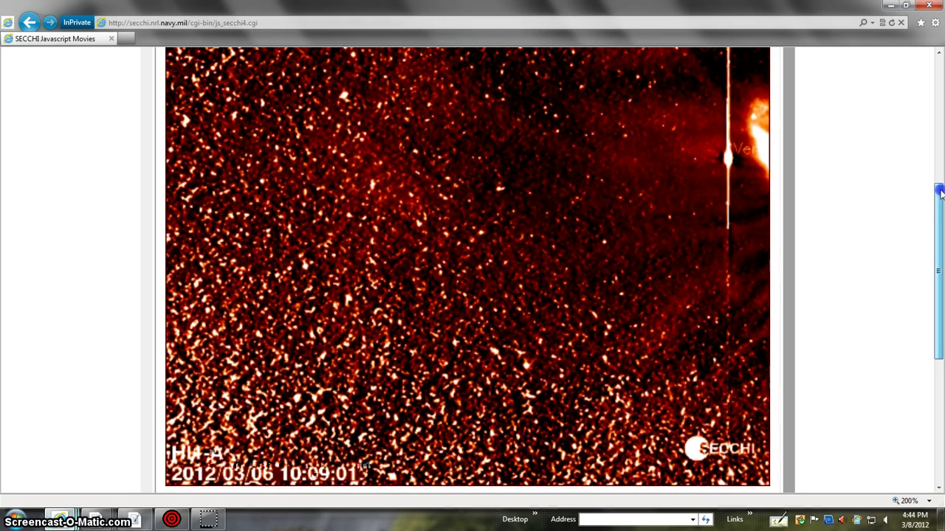
{"action": "left_click_drag", "start_coordinate": [939, 196], "coordinate": [941, 183]}
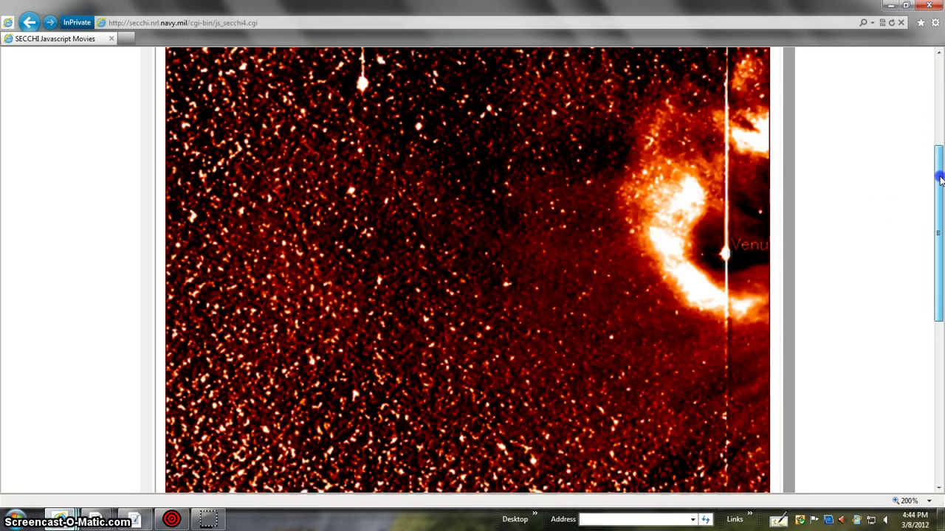
{"action": "left_click_drag", "start_coordinate": [941, 183], "coordinate": [941, 203]}
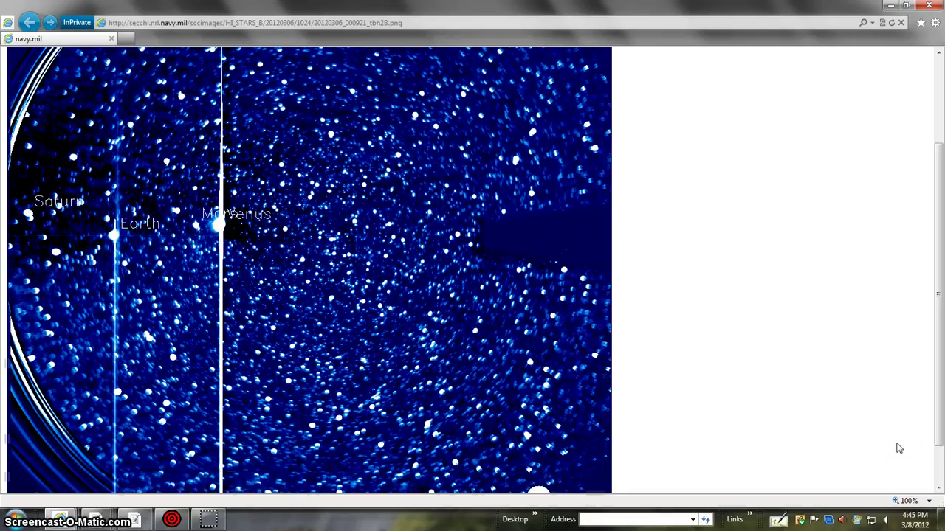
Return to Wolfram|Alpha's M45 versus Venus comparison, with Venus magnified 500,000,000 times
{"action": "left_click", "coordinate": [211, 520]}
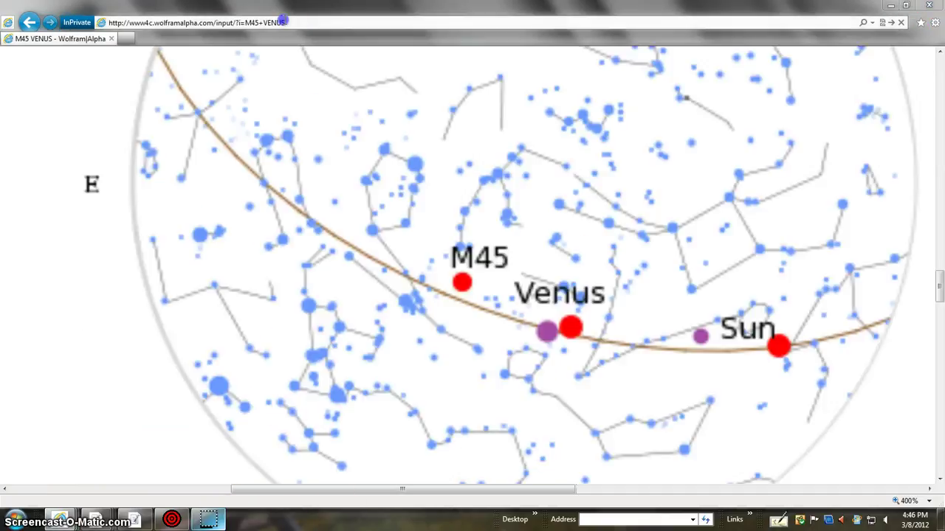
Select the Wolfram|Alpha page address and enlarge the M45, Venus and Sun sky chart
{"action": "left_click", "coordinate": [288, 23]}
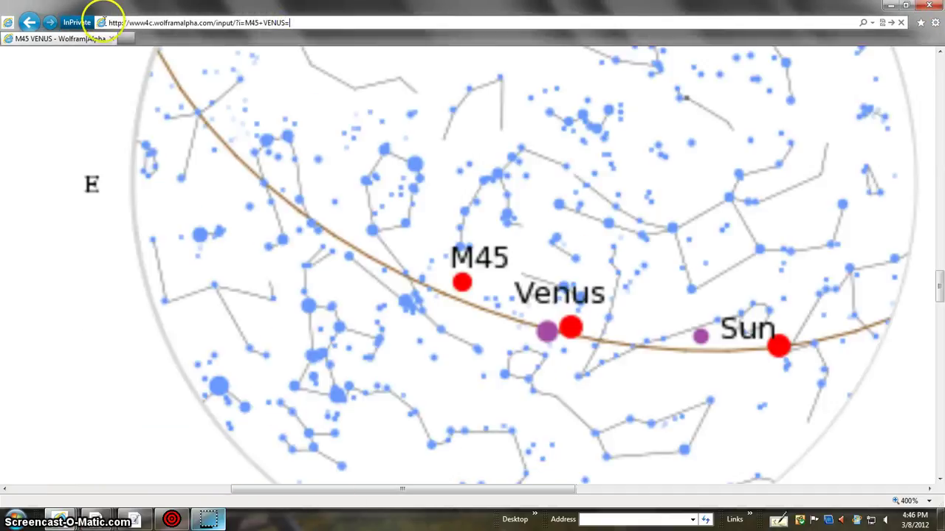
{"action": "left_click", "coordinate": [105, 22]}
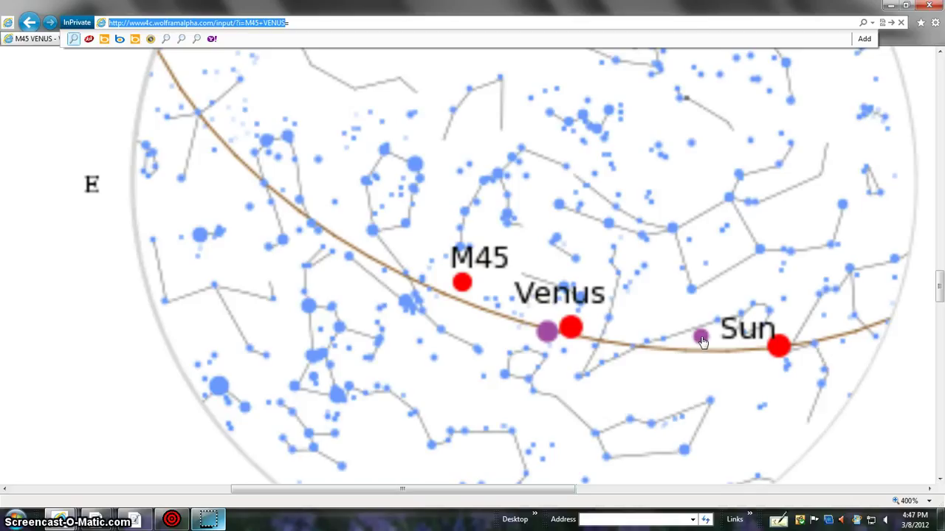
{"action": "left_click", "coordinate": [550, 334]}
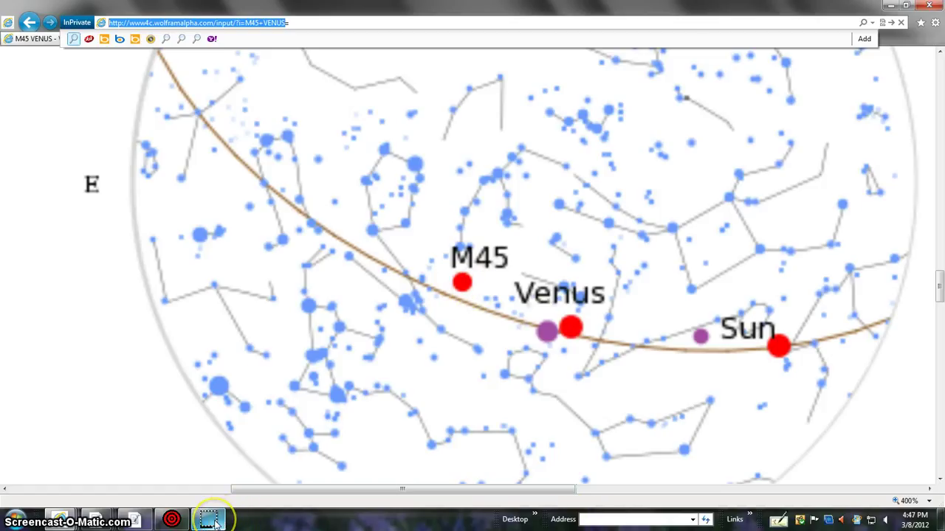
Bring up the enlarged 12 March 2008 22:07 UT LASCO C3 image window from the taskbar
{"action": "left_click", "coordinate": [214, 520]}
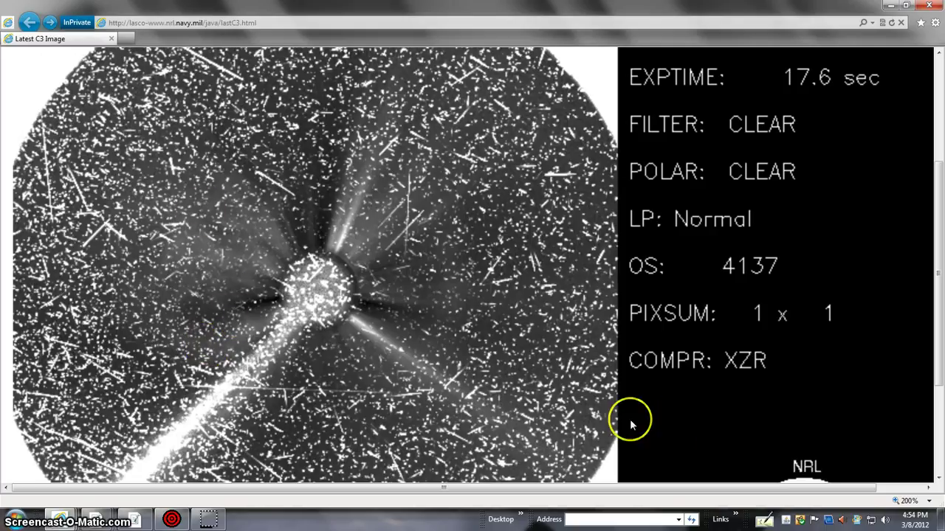
{"action": "left_click", "coordinate": [208, 518]}
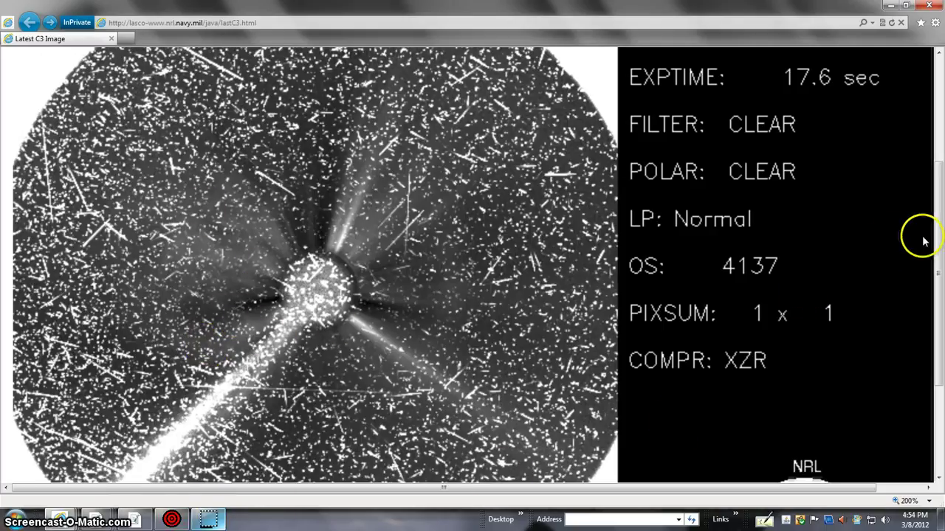